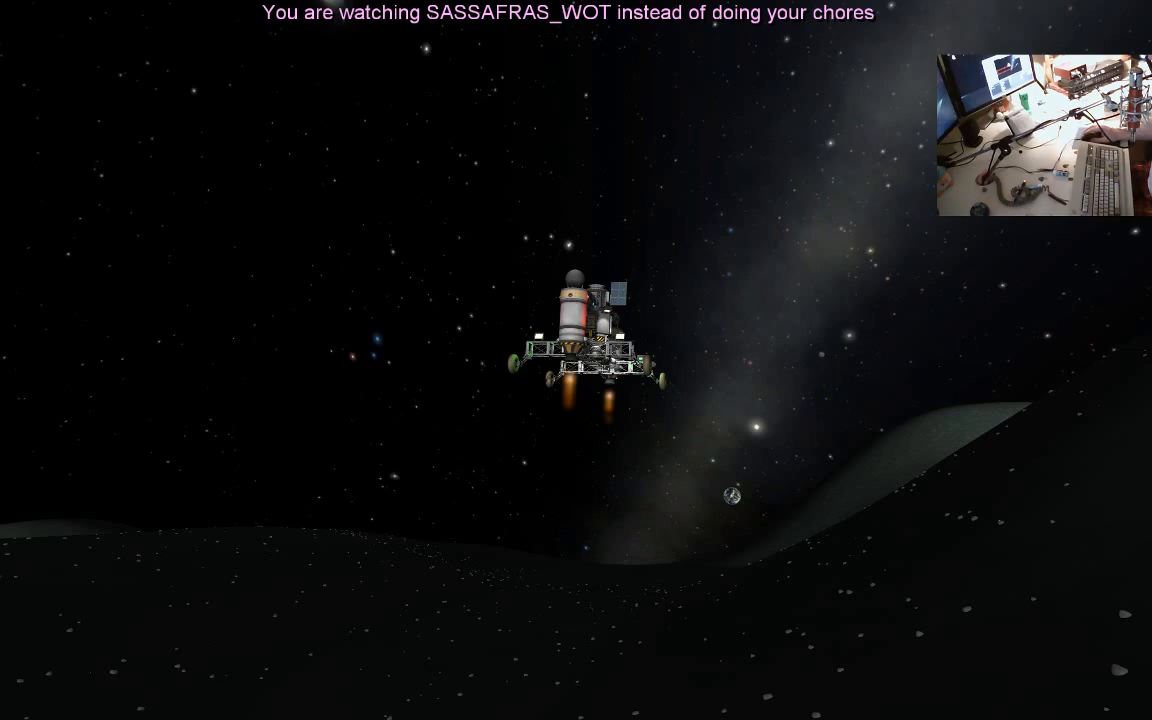
Bring the ASIO Link Pro Tool window into view and inspect its ASIO input channel options.
drag(2, 262, 298, 161)
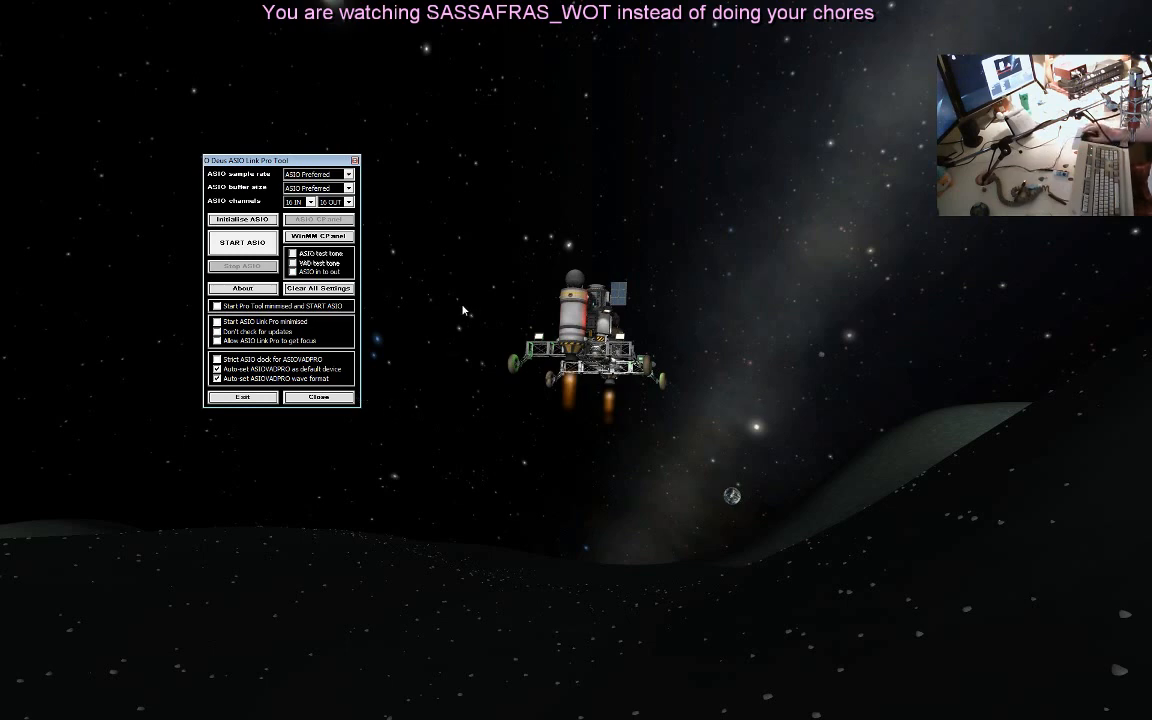
drag(301, 161, 195, 152)
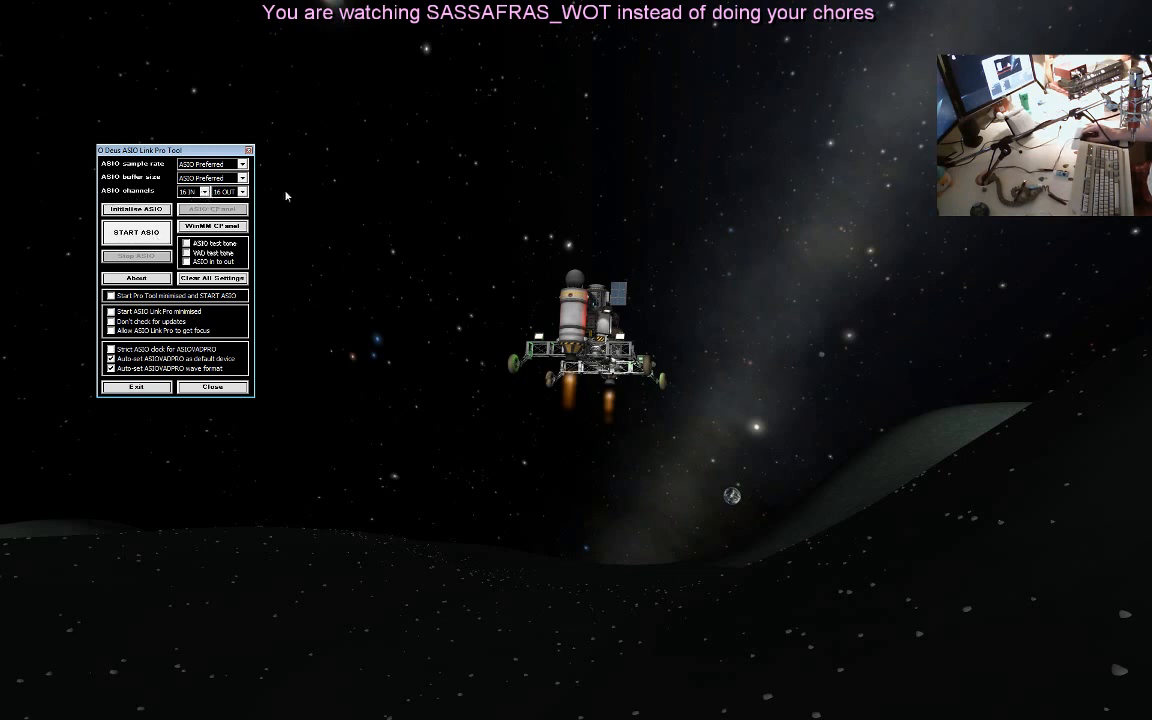
click(204, 192)
click(204, 196)
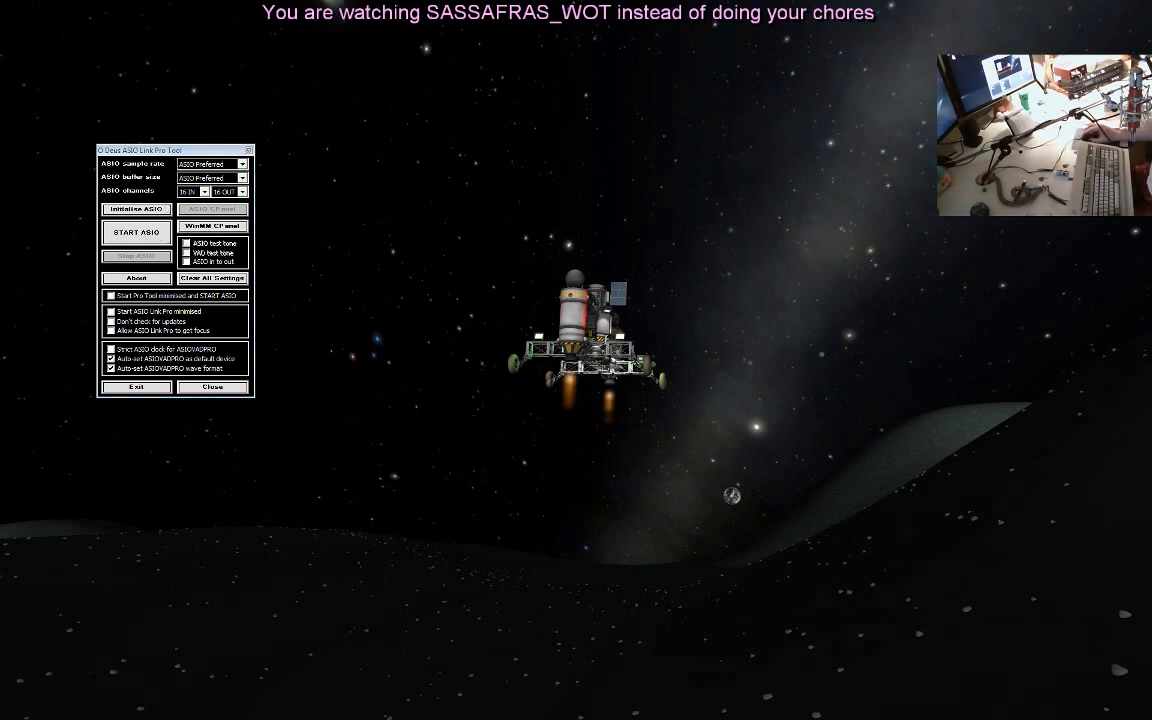
Close the stopped ASIO Link Pro Tool window and place the running instance in its area of the desktop.
click(249, 150)
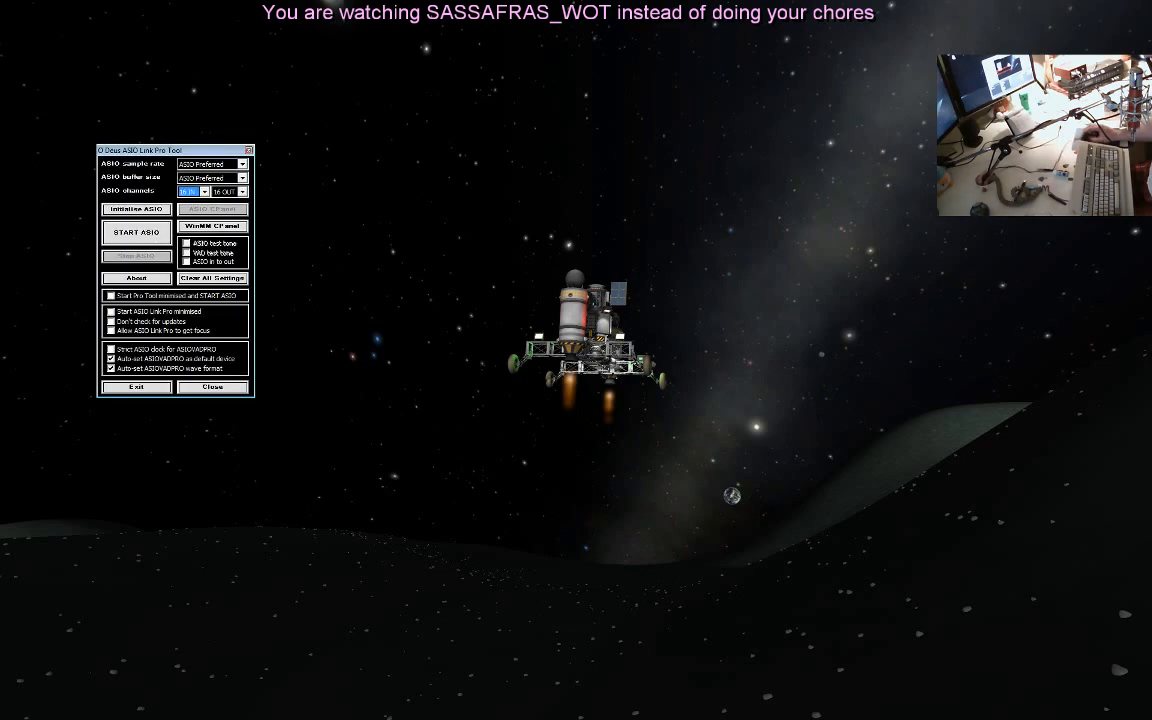
drag(380, 2, 417, 235)
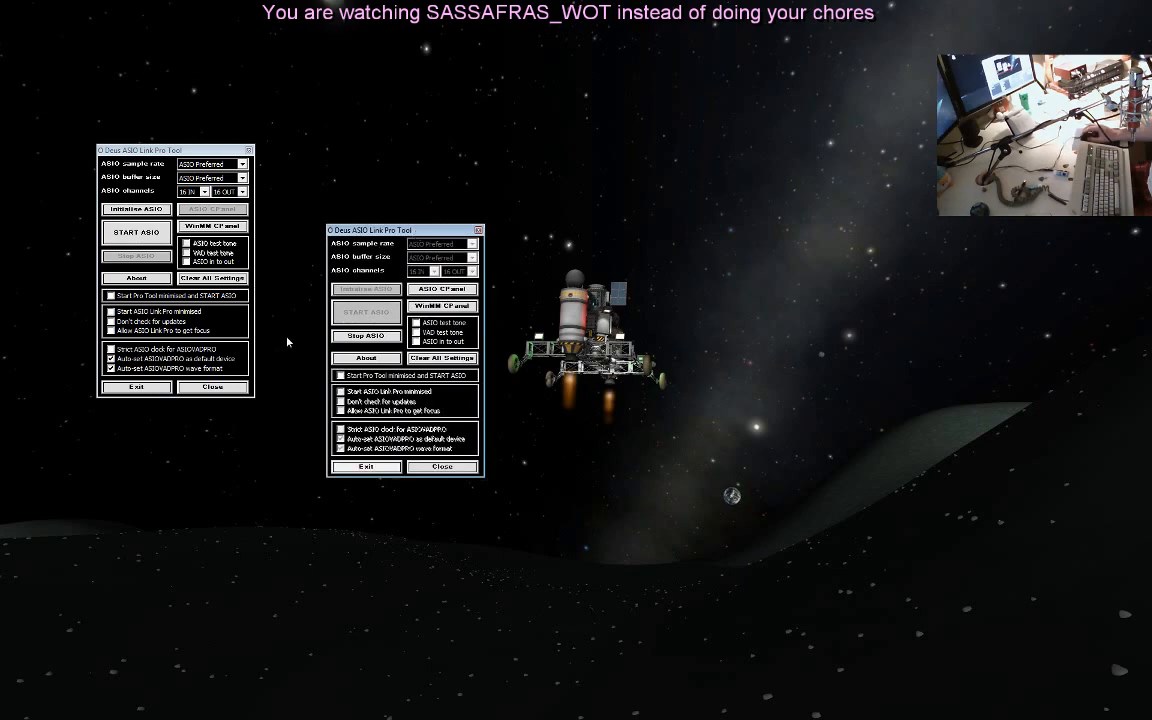
click(222, 388)
drag(429, 231, 304, 222)
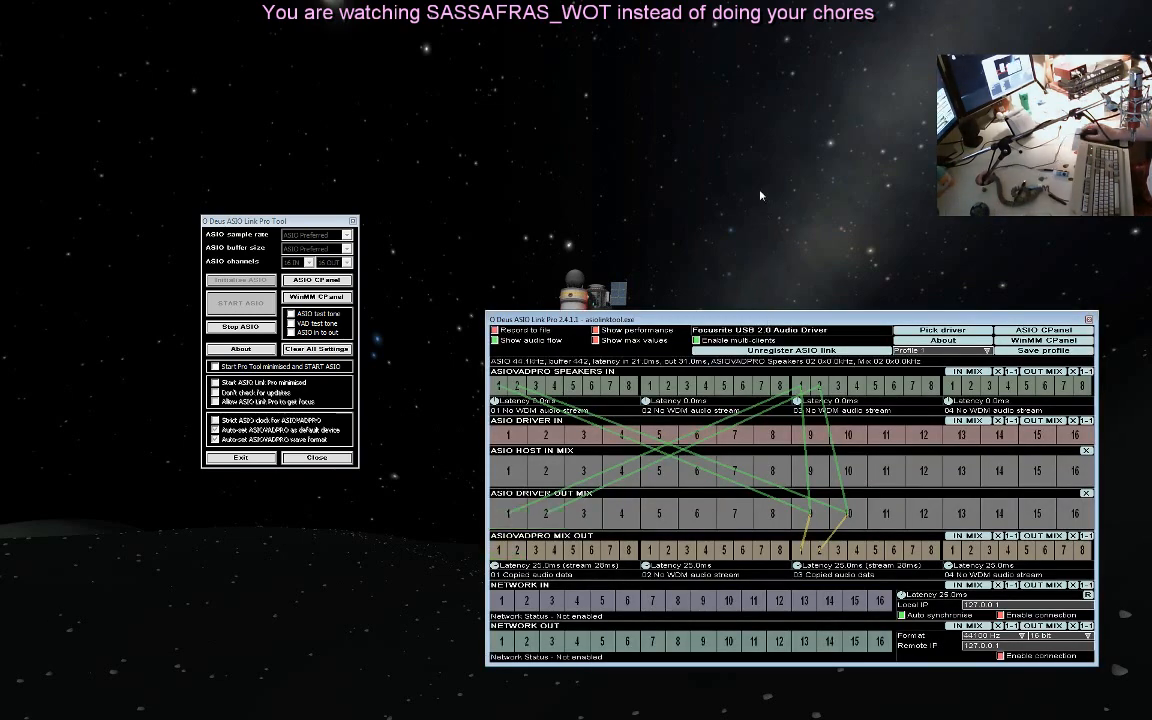
Inspect the ASIO driver selection and the list of saved profiles in the ASIO Link Pro routing window.
drag(766, 321, 750, 146)
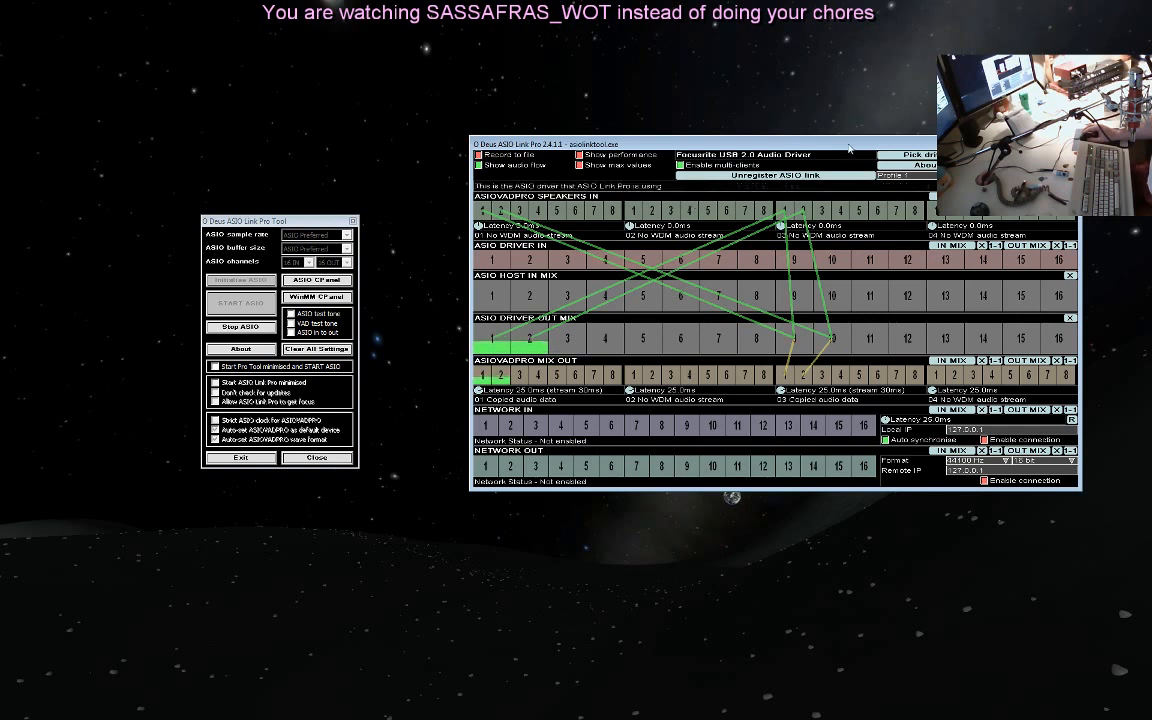
click(910, 155)
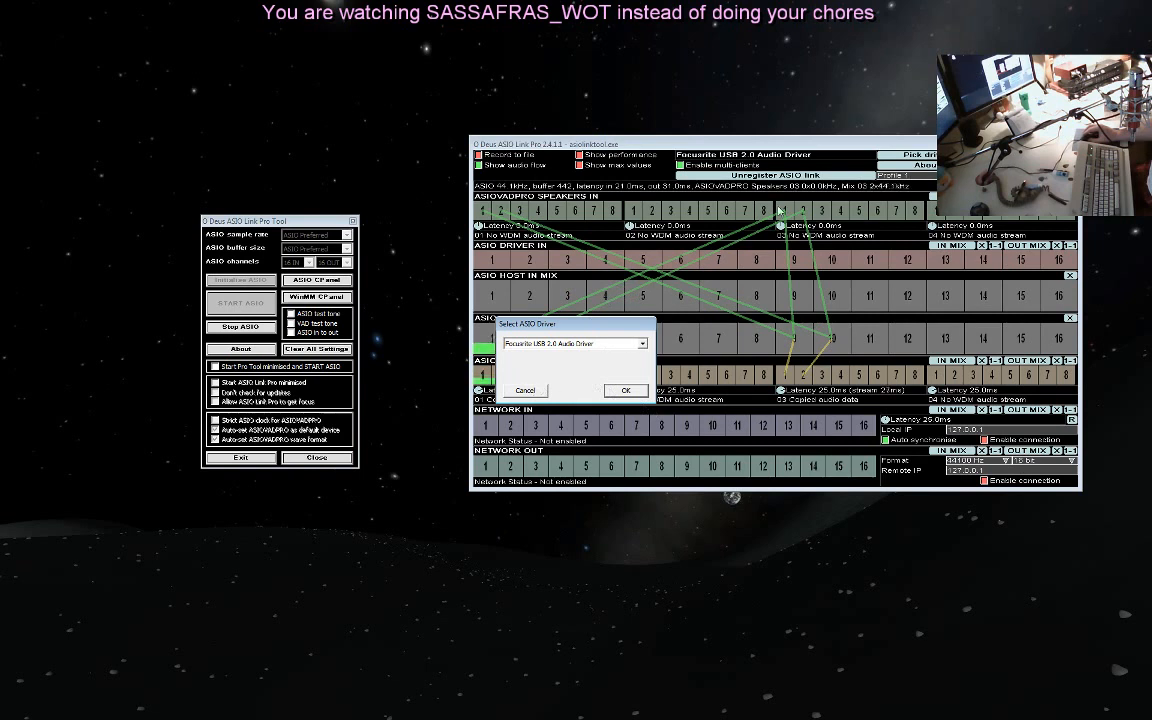
click(530, 392)
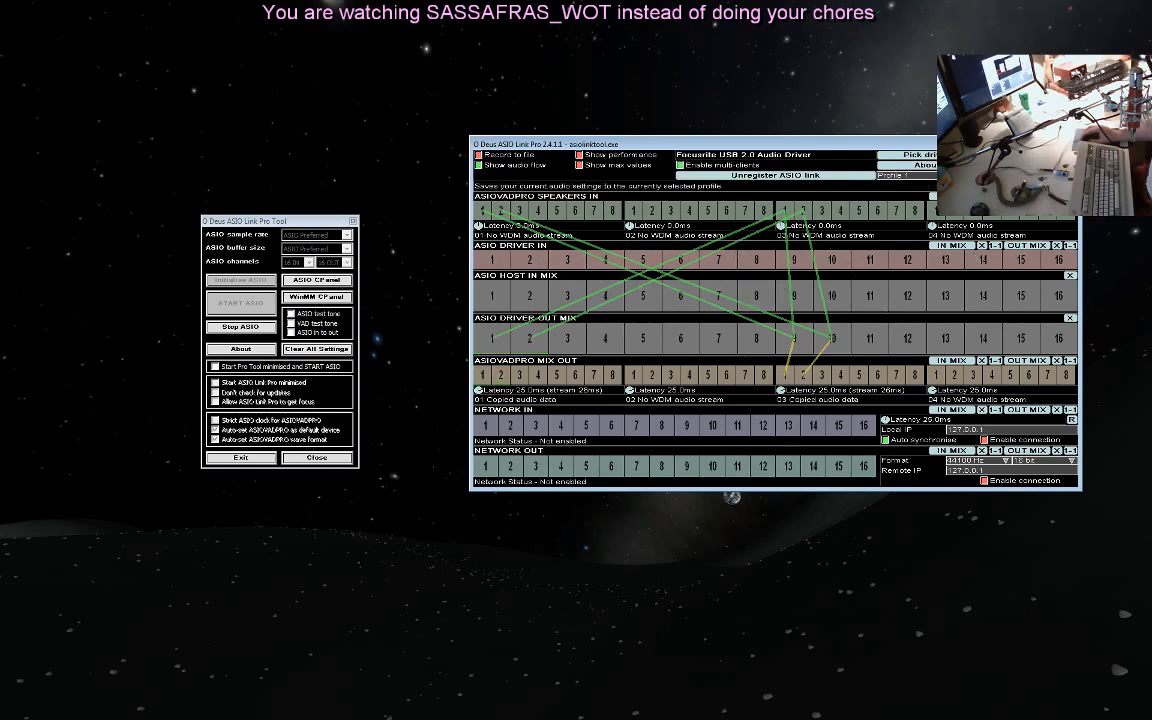
click(905, 175)
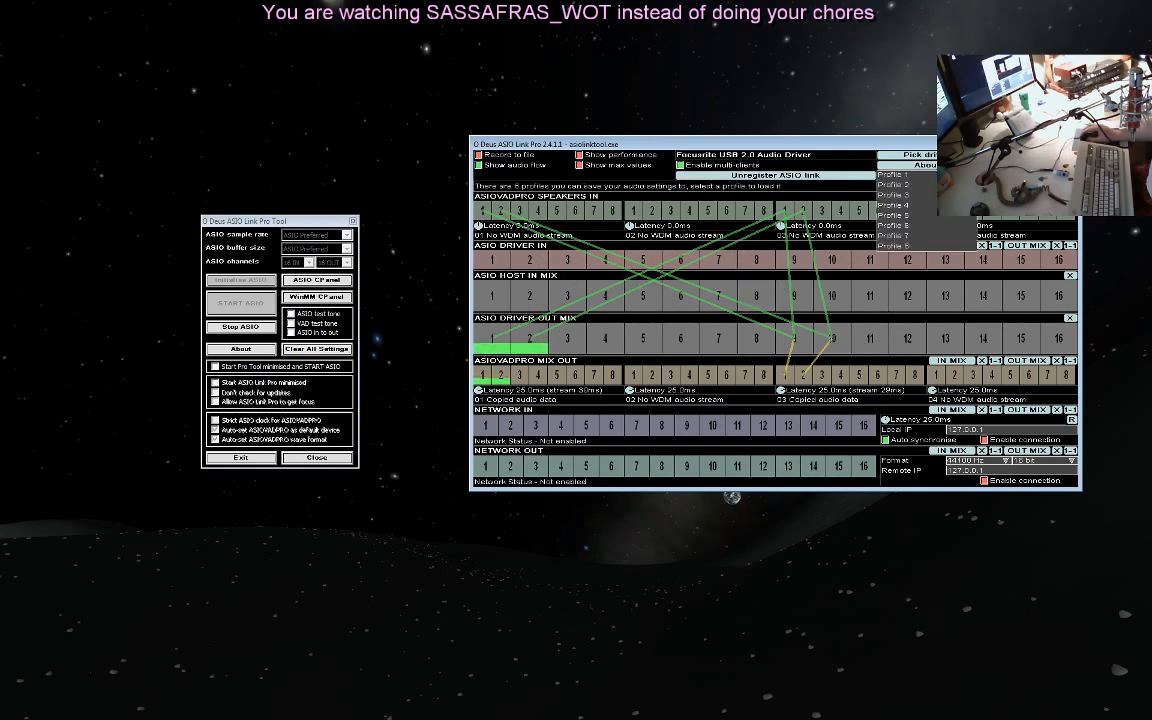
click(919, 257)
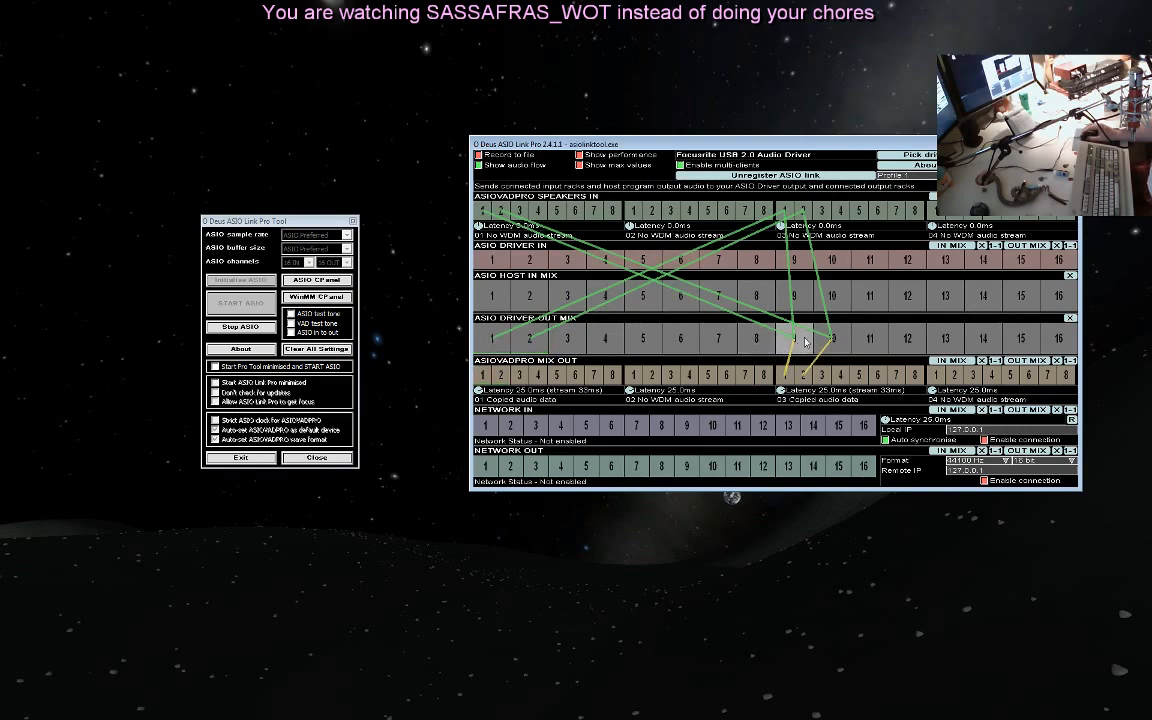
Arrange the ASIO Link Pro and Pro Tool windows in the upper corners of the desktop and bring the OBS window into view.
drag(777, 145, 839, 10)
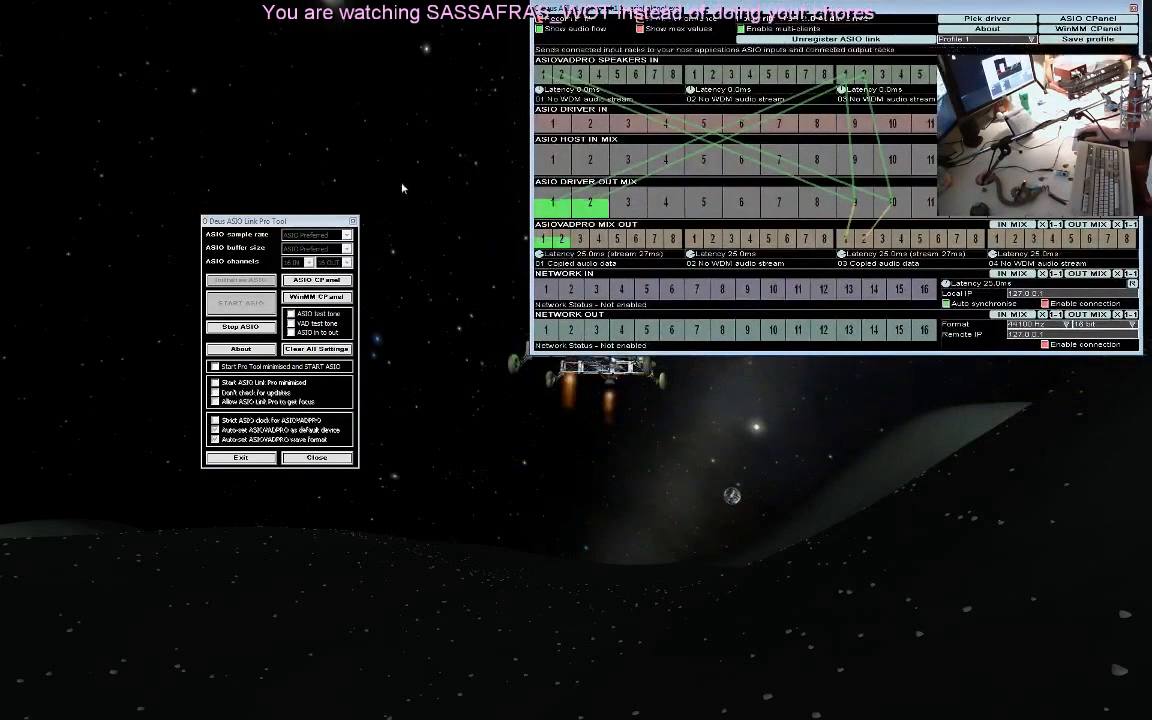
drag(290, 221, 114, 26)
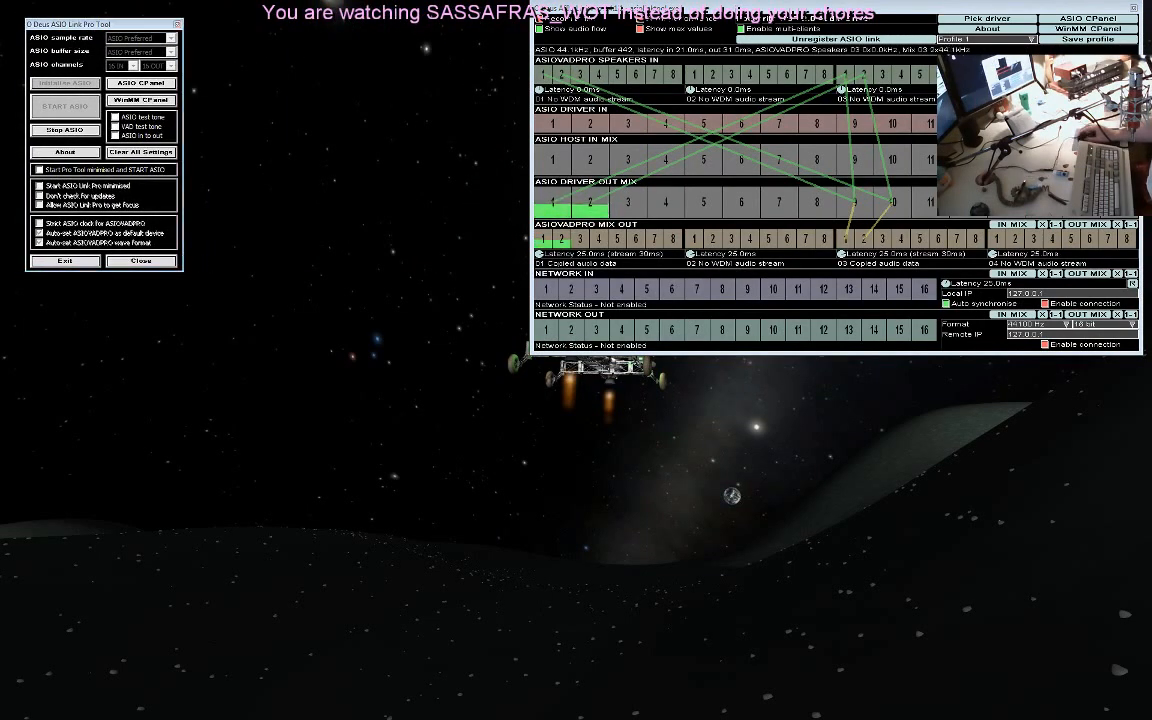
drag(1151, 306, 505, 311)
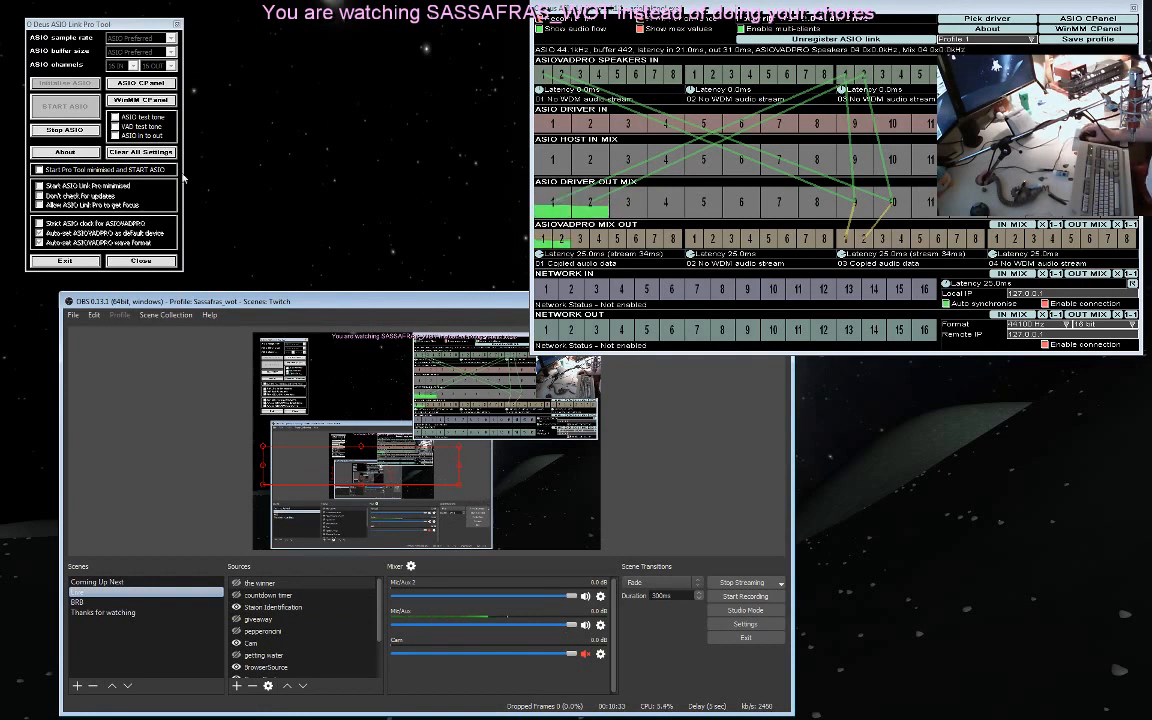
Open the Windows Sound playback devices from the Pro Tool and look through the list, selecting the Realtek Speakers.
click(128, 96)
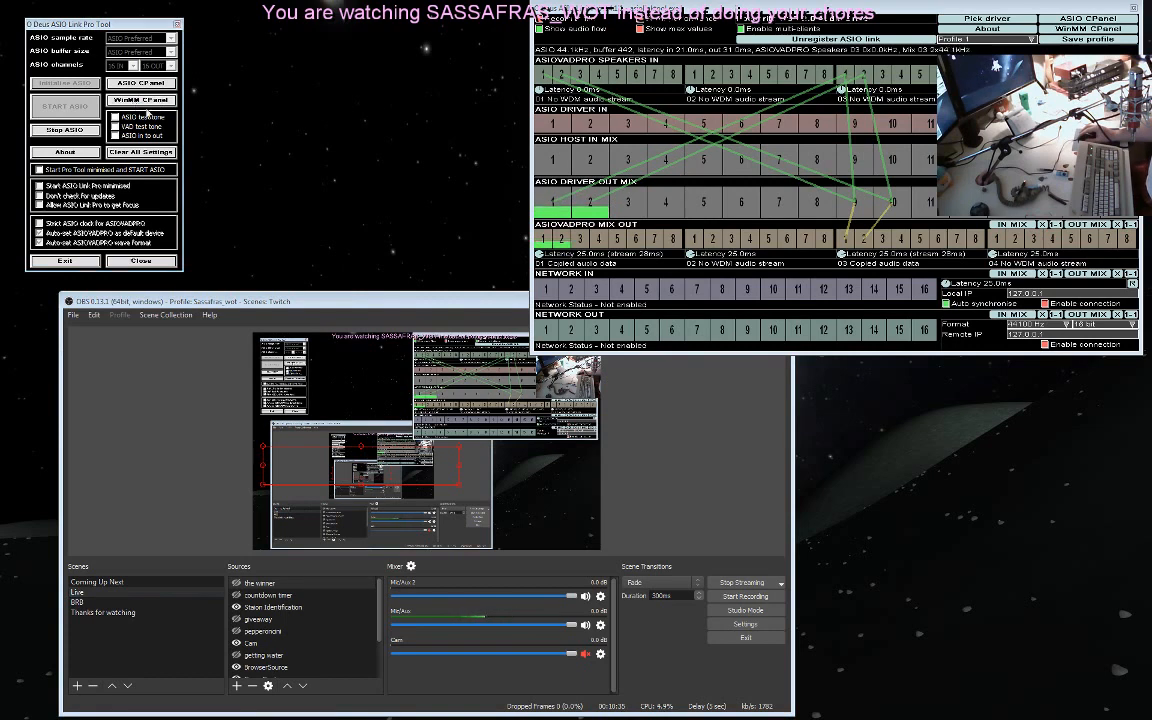
drag(508, 100, 370, 26)
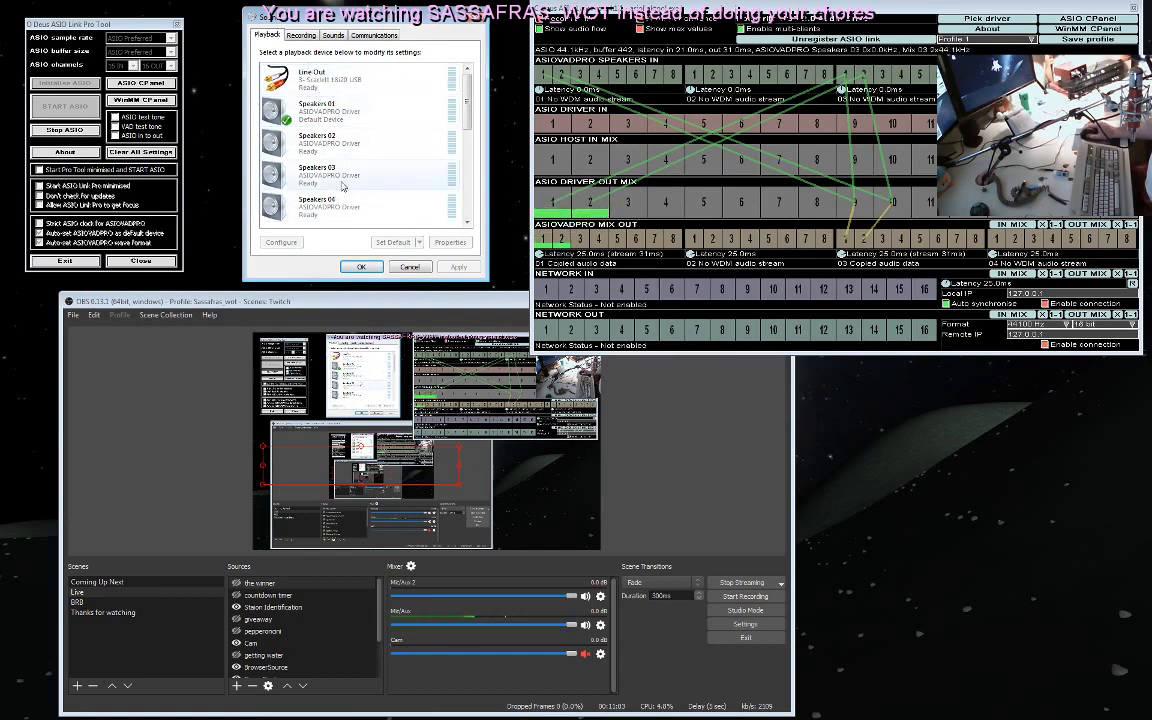
scroll(342, 186, down, 5)
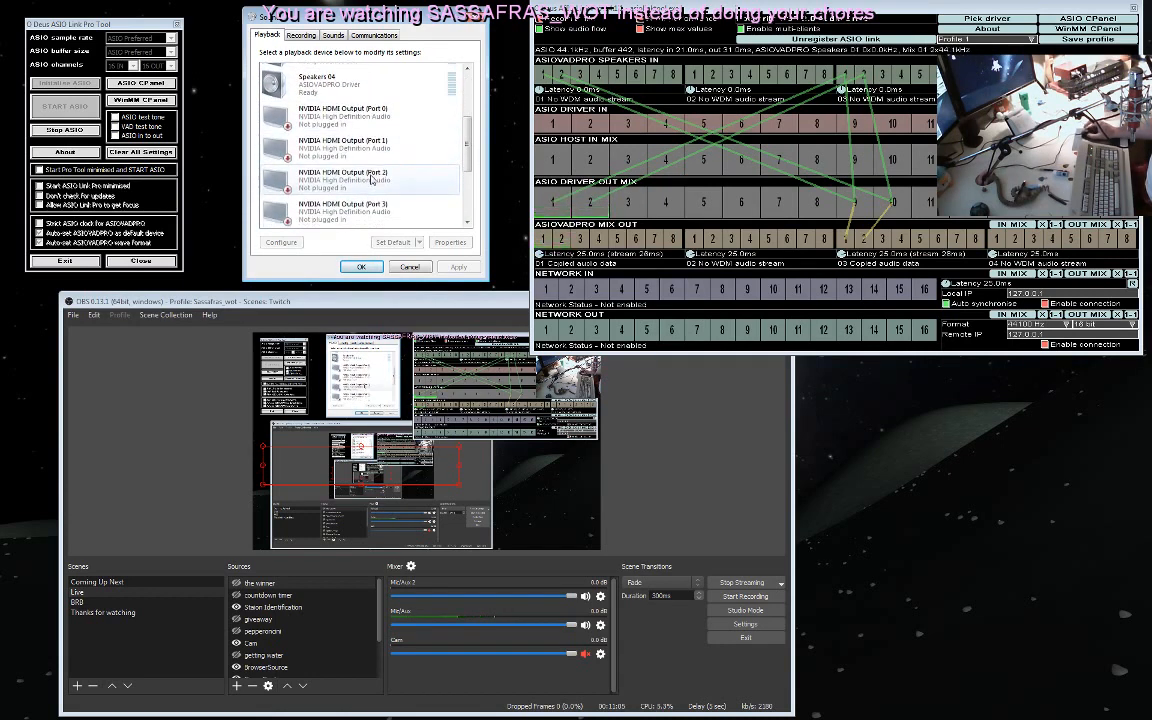
scroll(371, 180, down, 1)
click(276, 168)
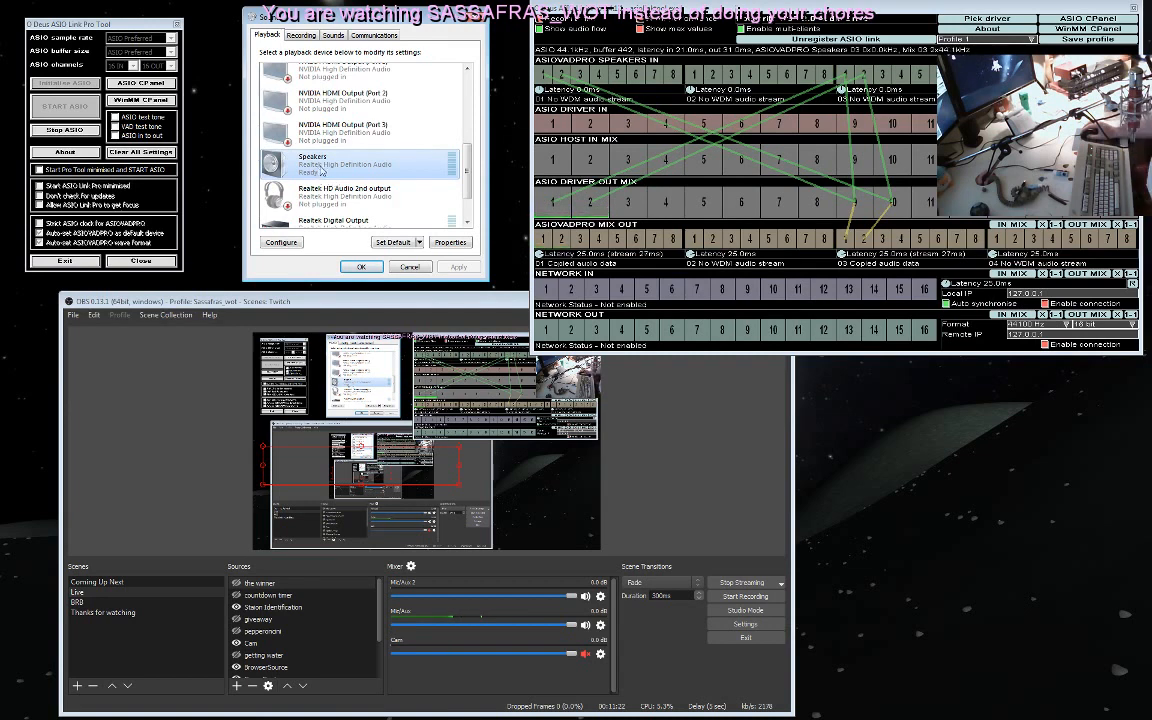
scroll(322, 175, up, 1)
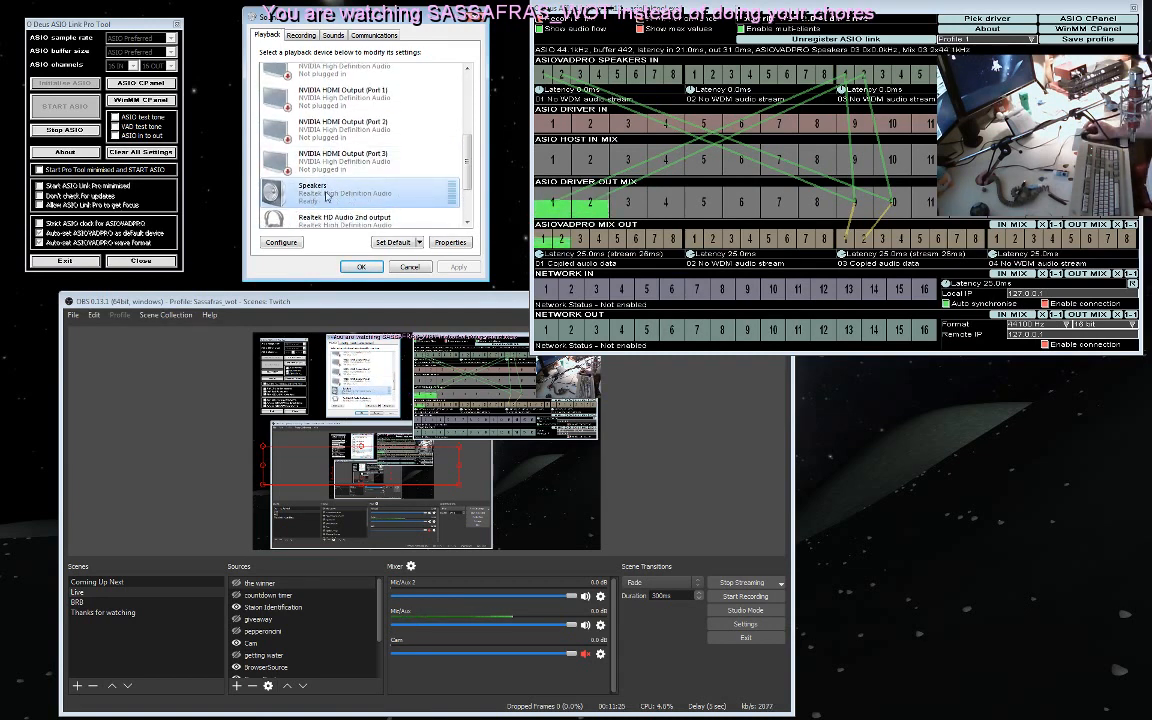
click(322, 196)
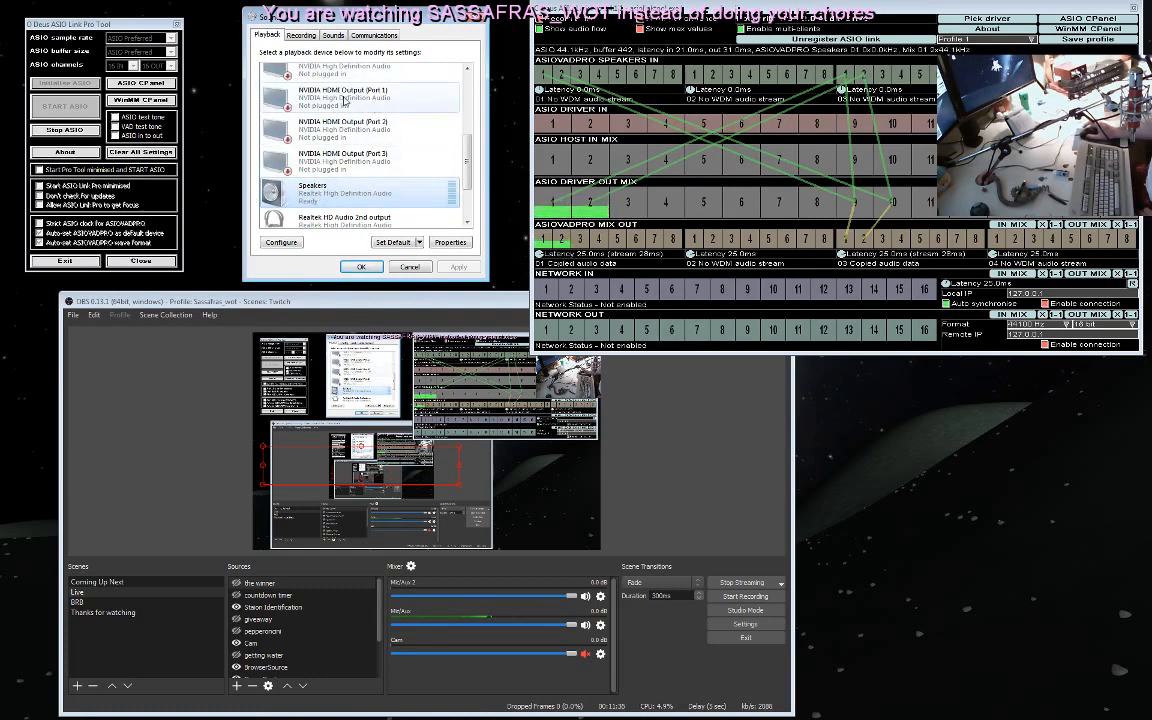
scroll(337, 188, up, 5)
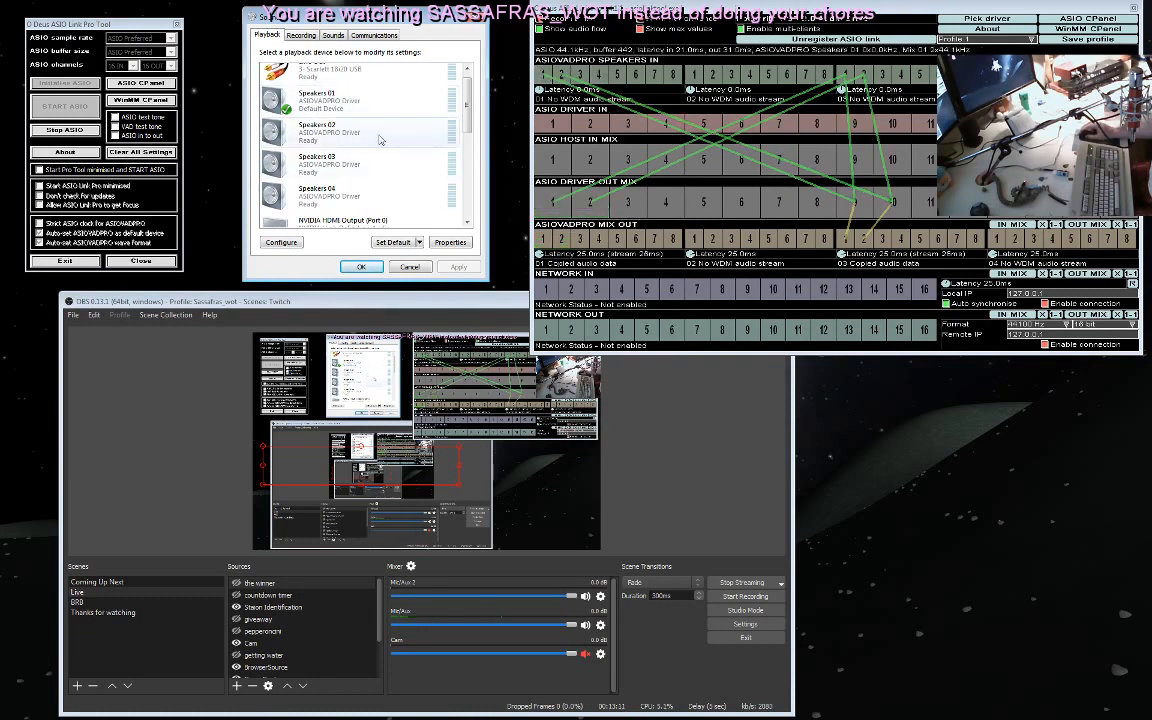
Compare the Speakers 01 and Speakers 03 playback devices with the ASIOVADPRO speaker inputs in the routing window.
click(315, 103)
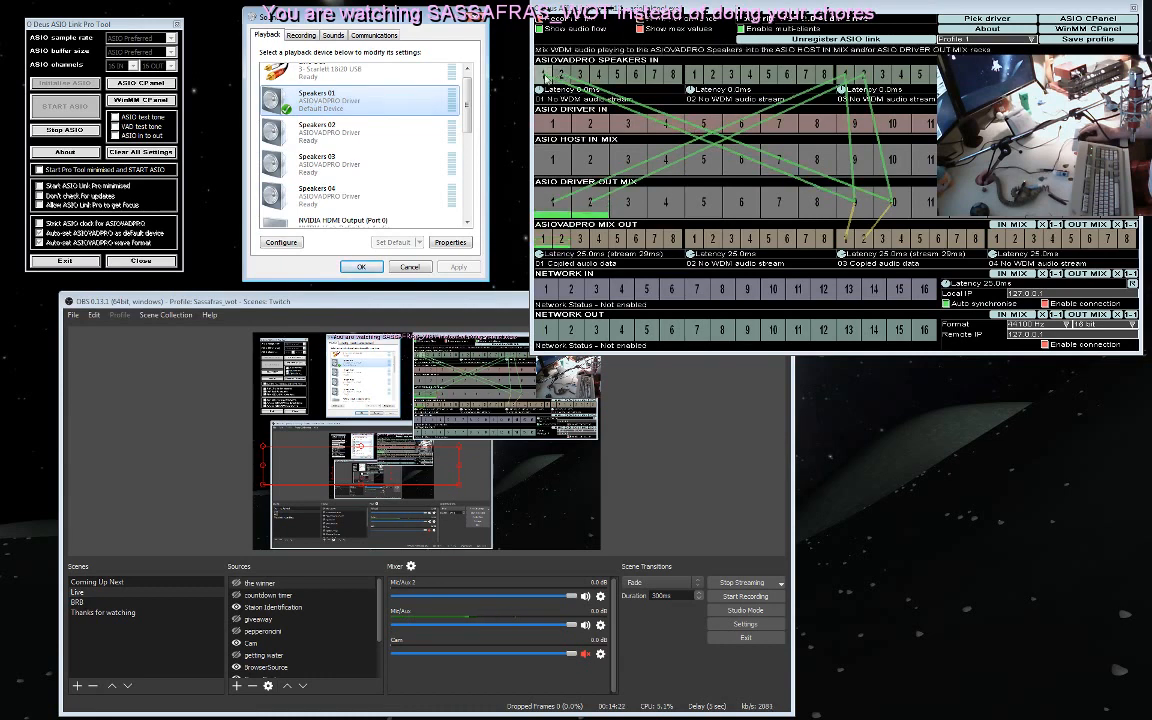
drag(895, 212, 866, 78)
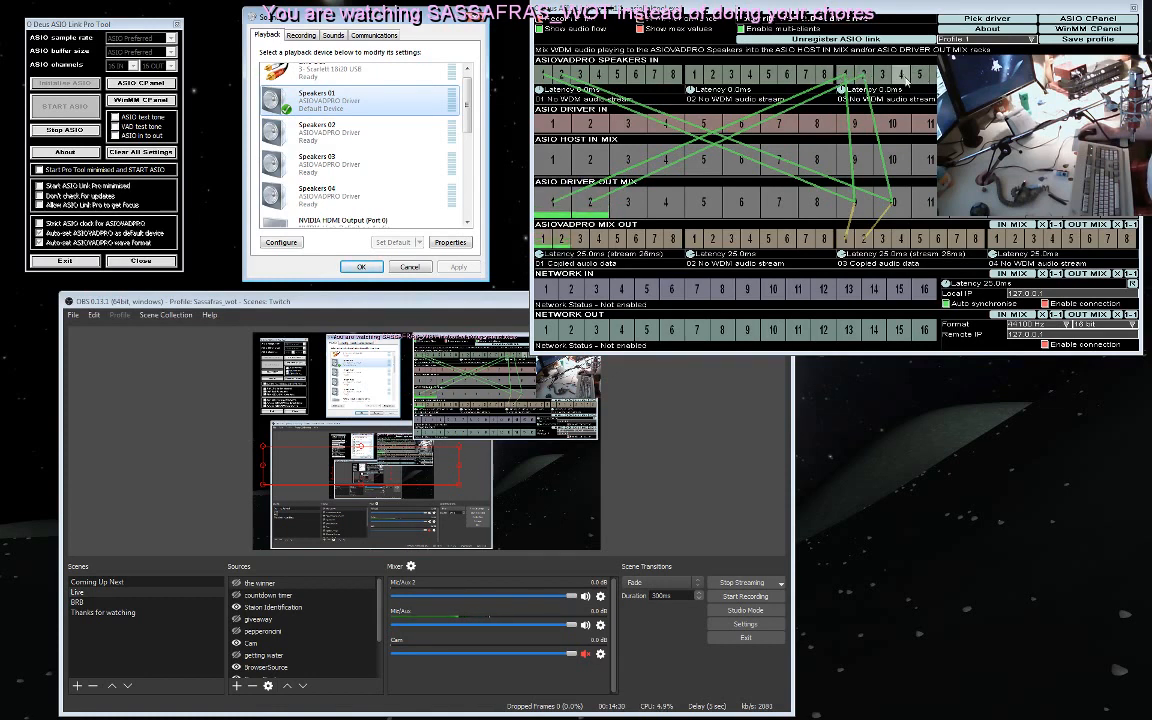
right_click(320, 170)
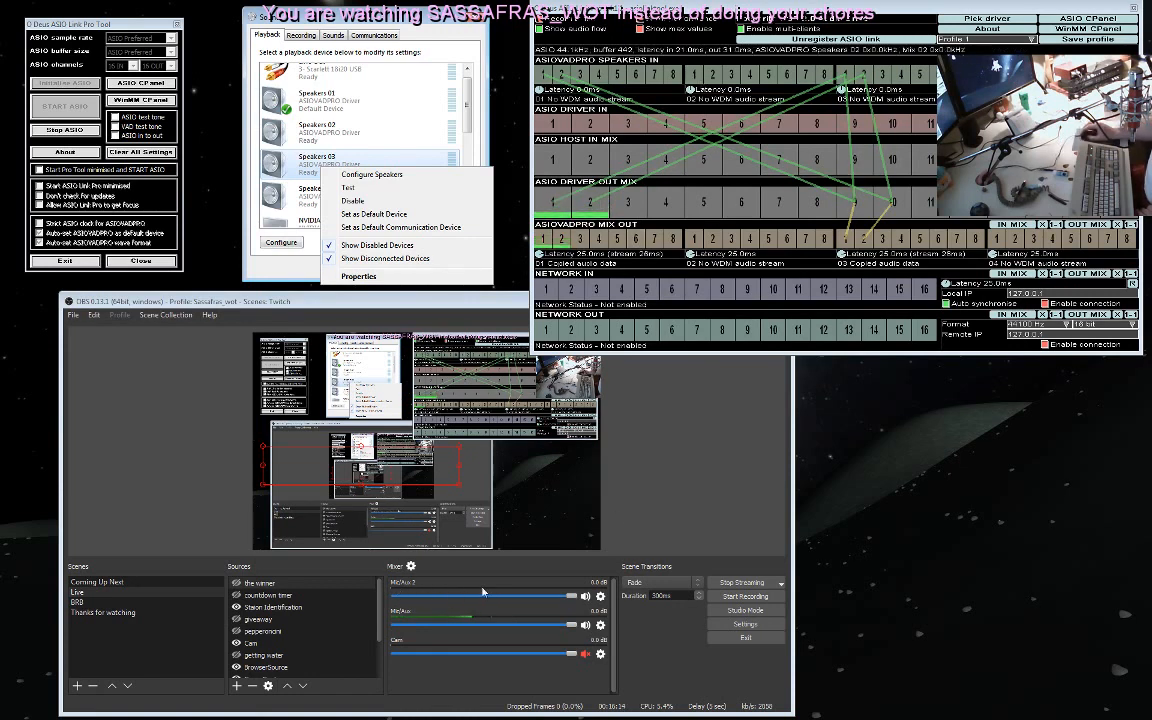
Open the OBS audio settings and examine the devices available for Desktop Audio Device 2.
click(750, 625)
drag(382, 255, 351, 268)
click(257, 371)
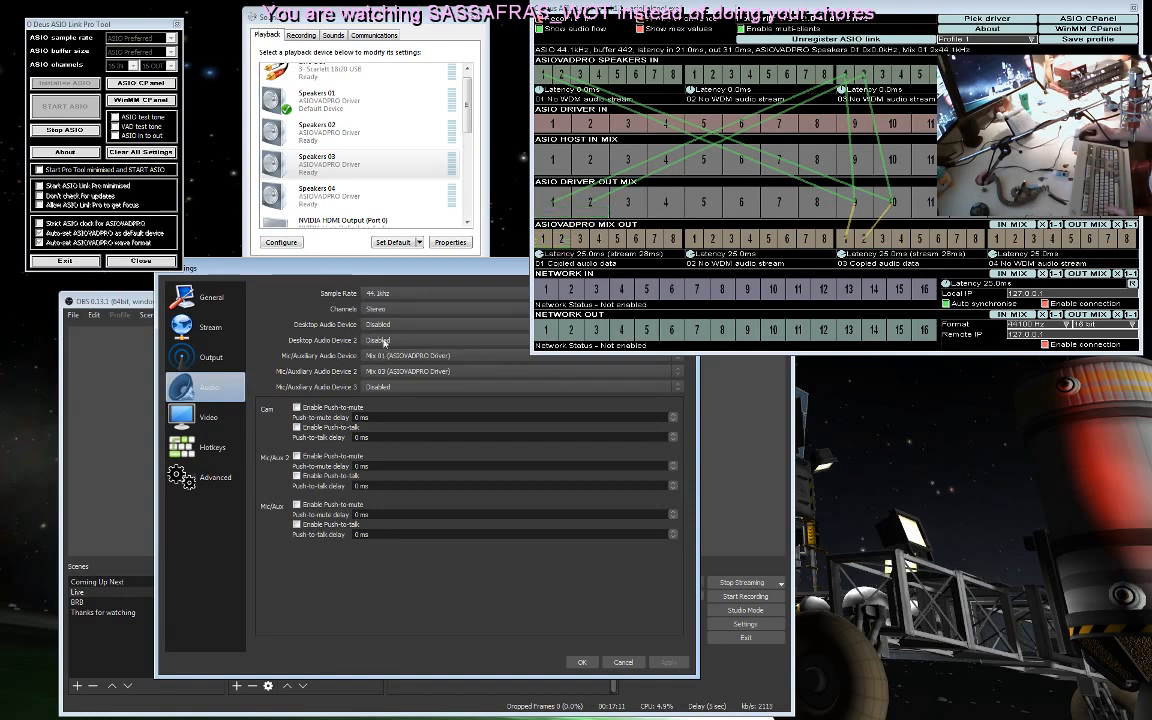
click(383, 341)
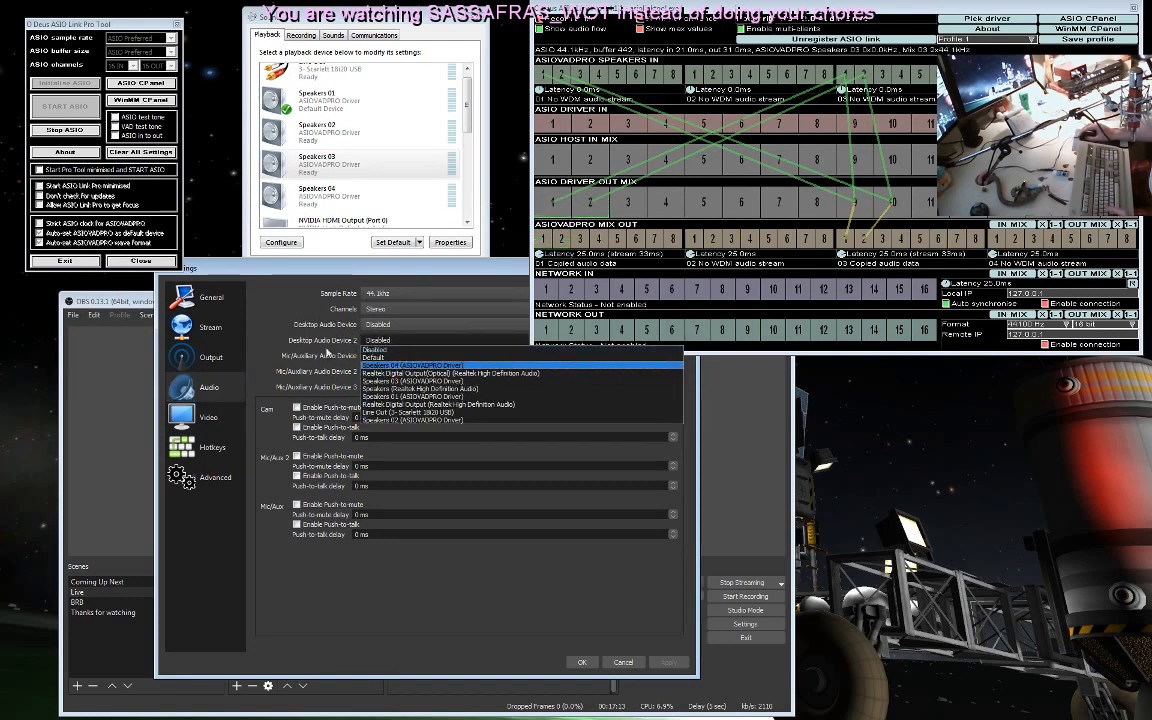
click(324, 356)
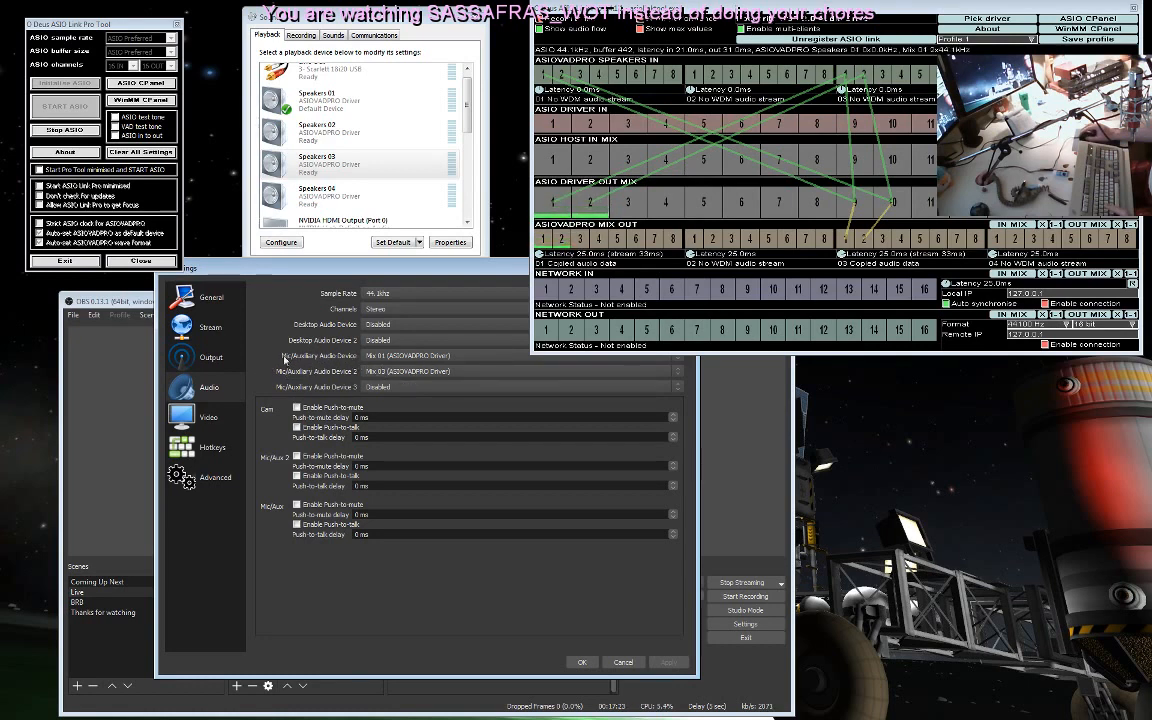
click(378, 344)
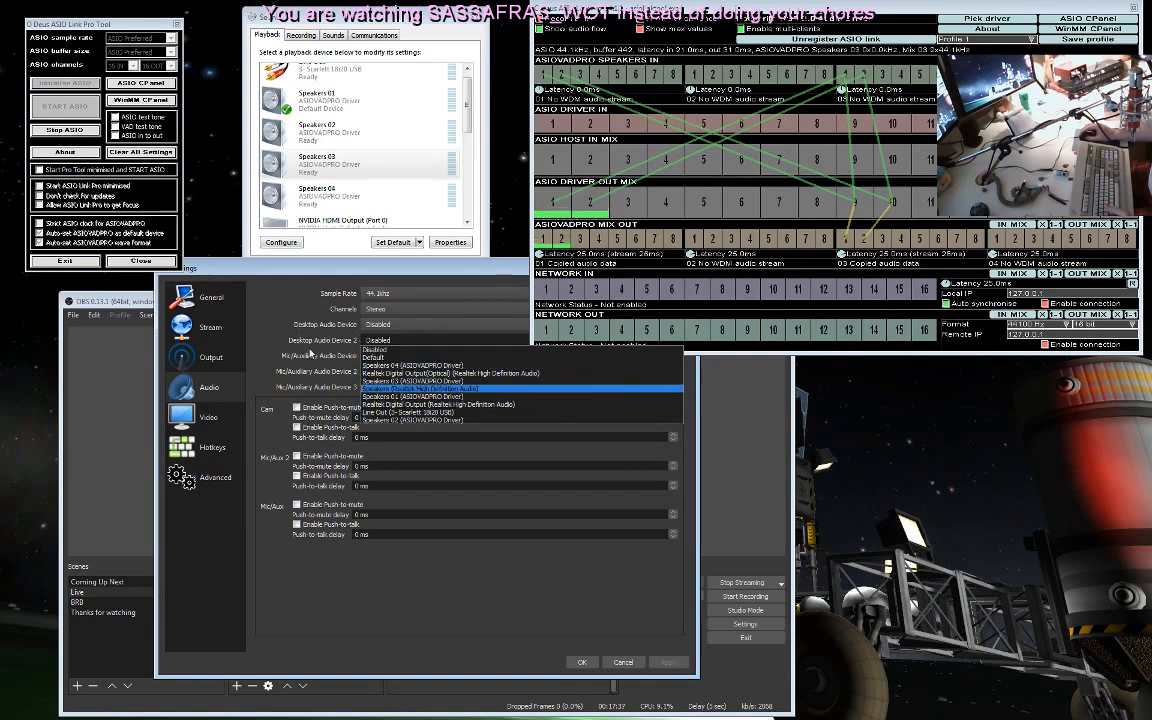
click(312, 354)
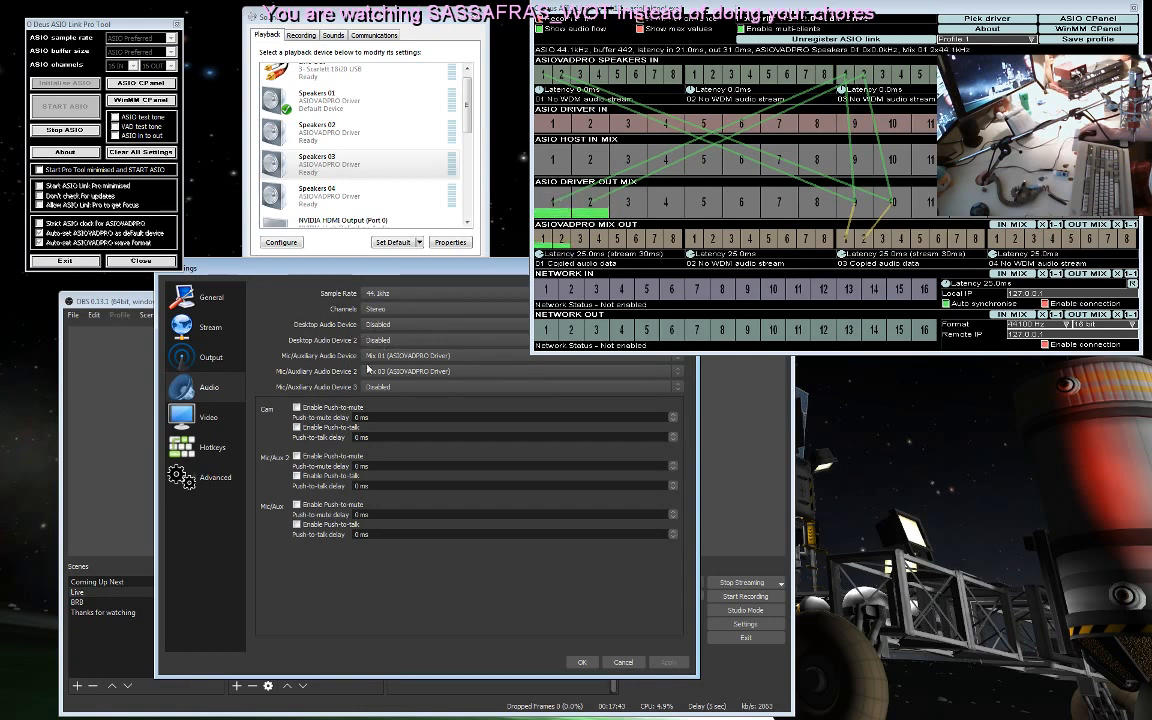
Review the OBS hotkeys for muting and unmuting Mic/Aux and Mic/Aux 2, and leave the settings without saving.
click(207, 447)
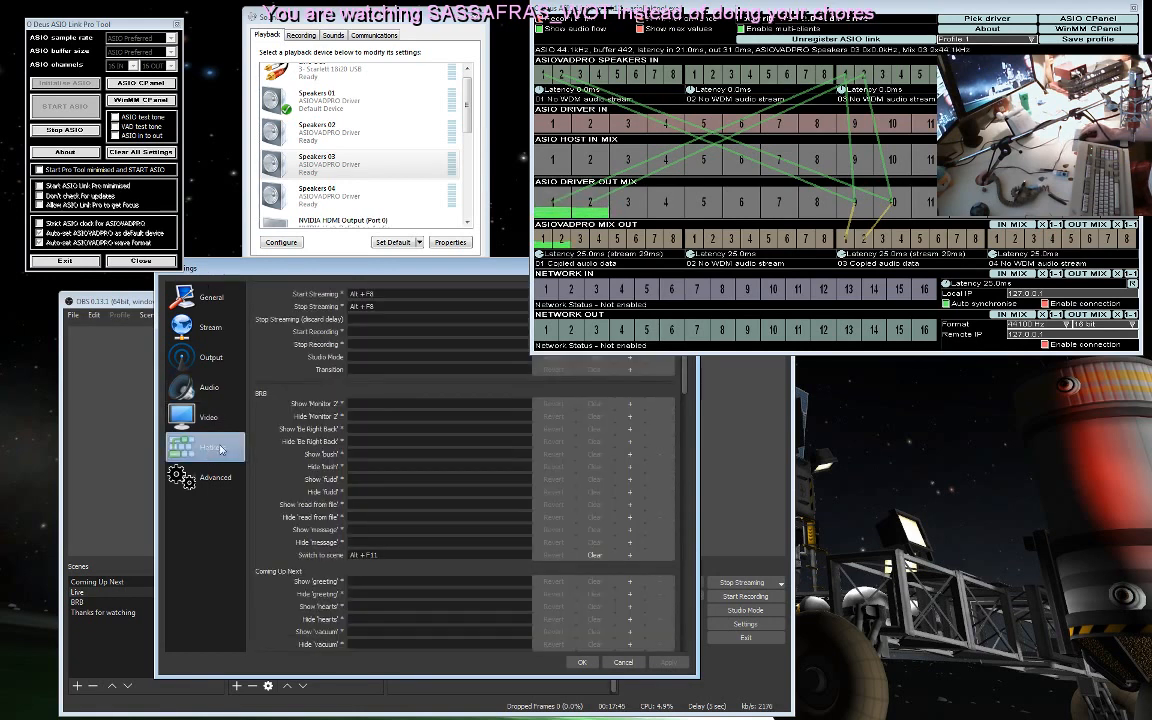
scroll(305, 410, down, 15)
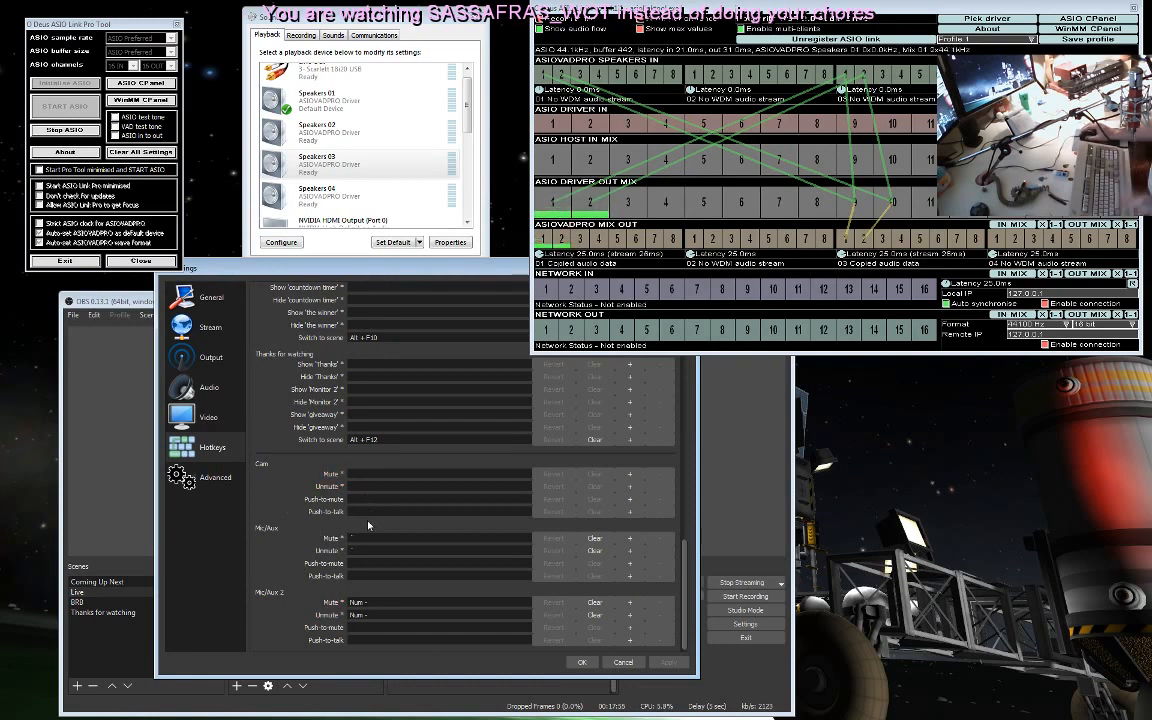
scroll(325, 496, up, 2)
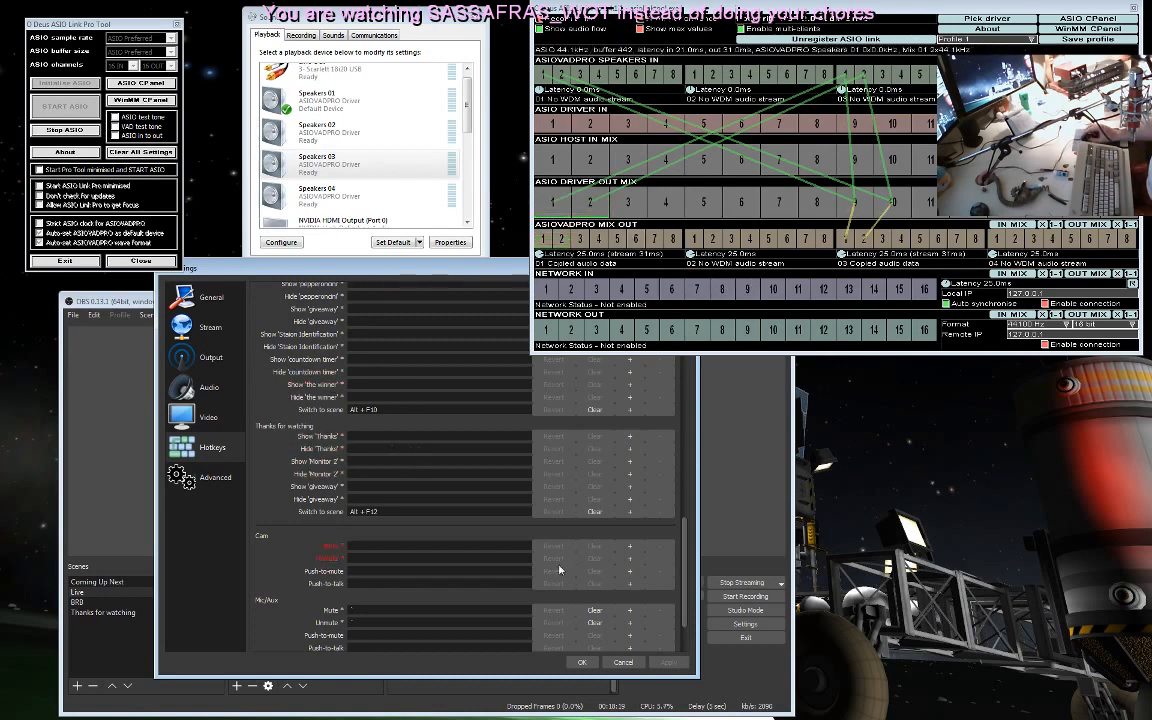
click(623, 663)
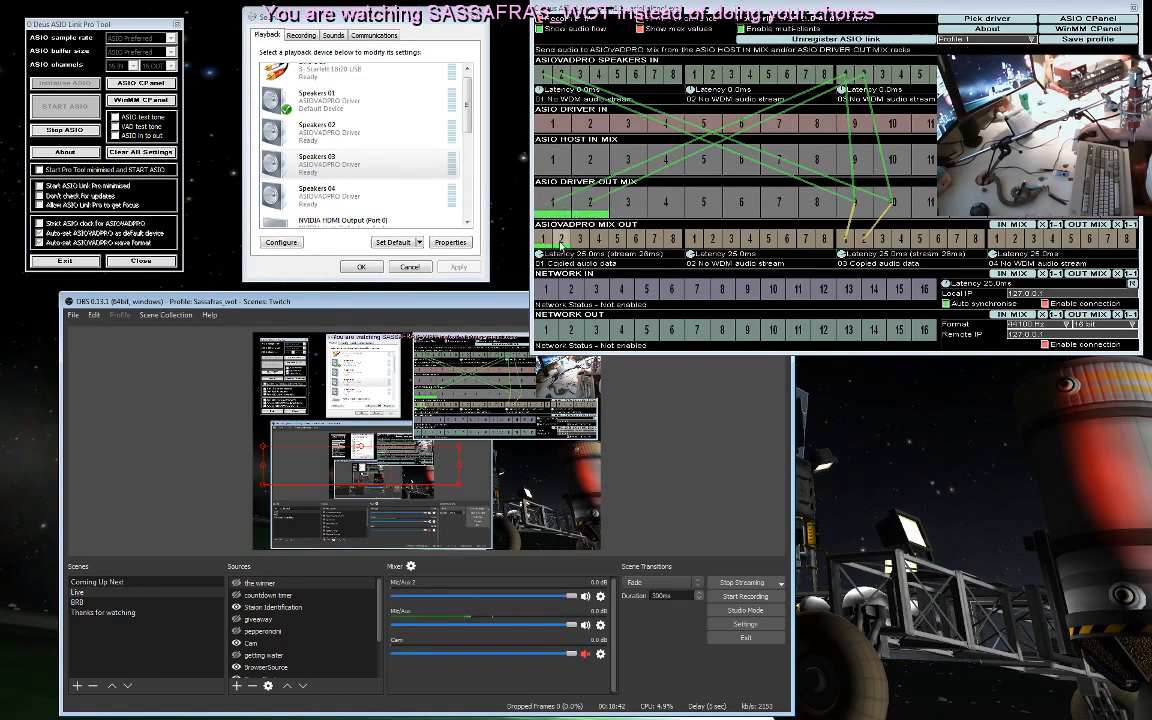
Select Speakers 03 in the playback list and bring the Scarlett MixControl window below the ASIO Link Pro window.
click(317, 166)
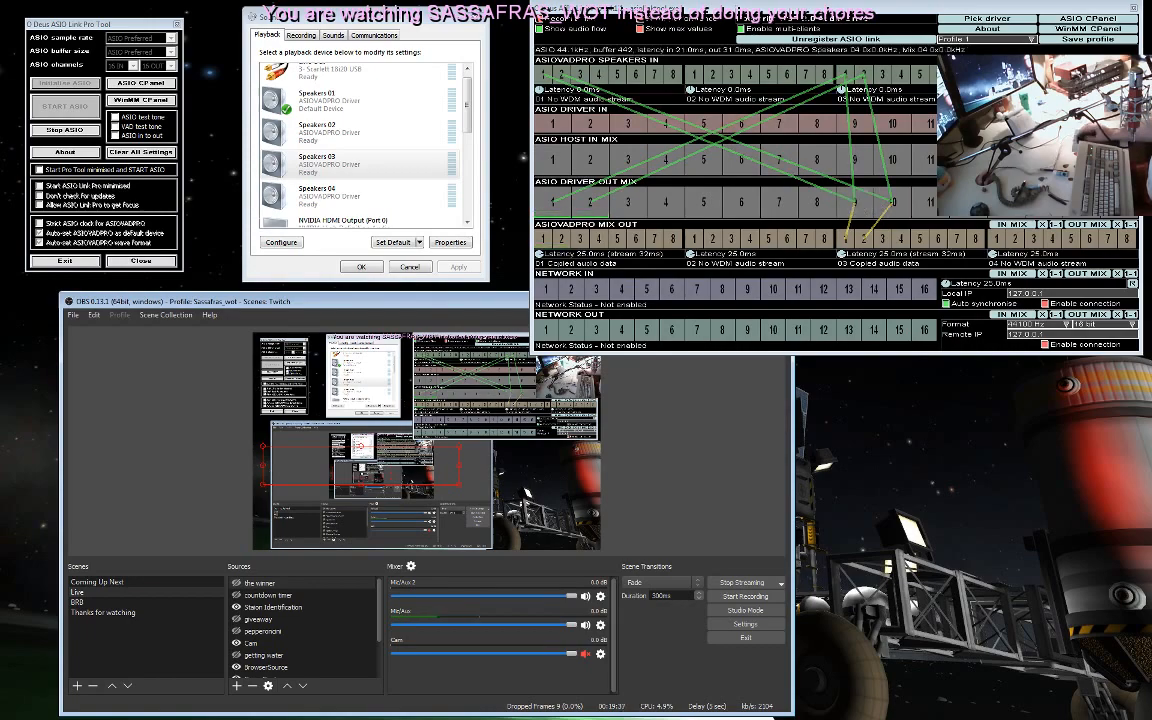
drag(0, 228, 868, 366)
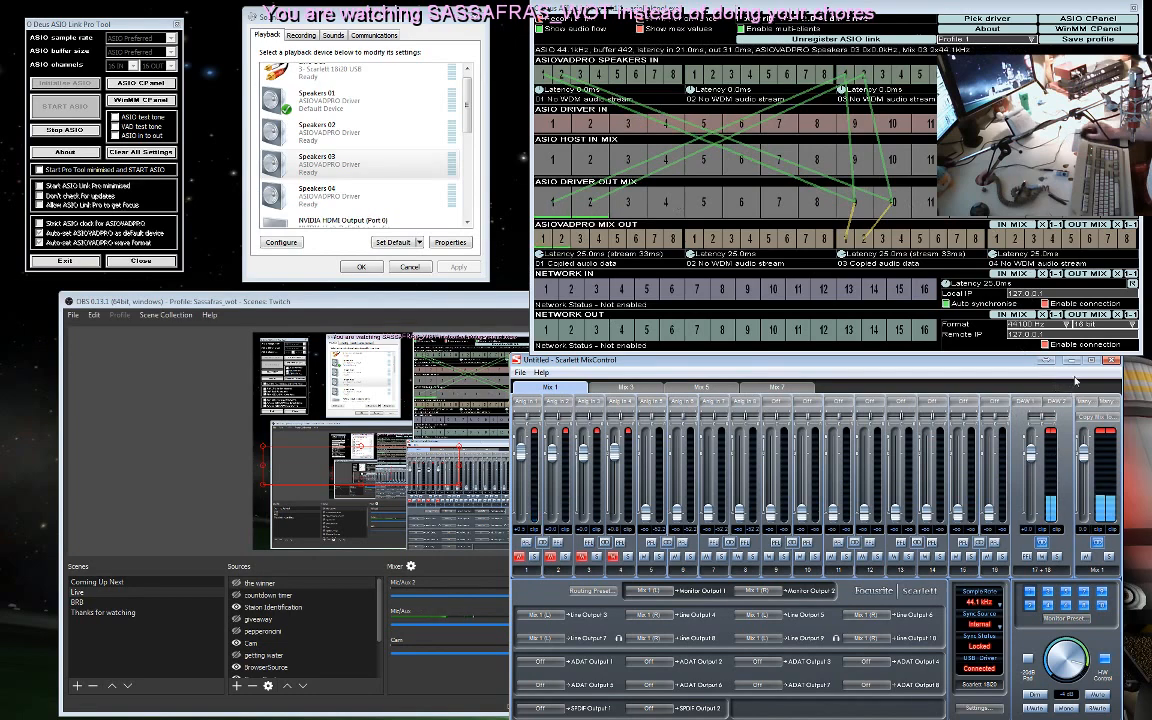
Show the Windows recording devices and compare the Mix 01 device with the channel levels in Scarlett MixControl.
click(1070, 360)
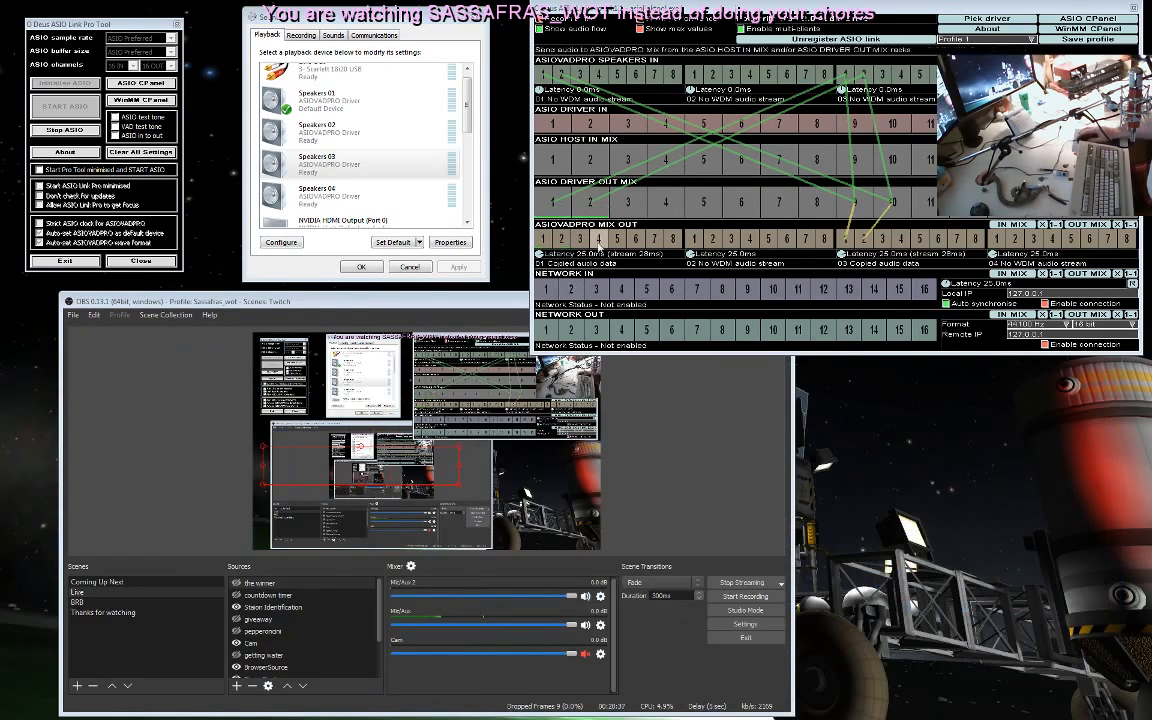
click(301, 35)
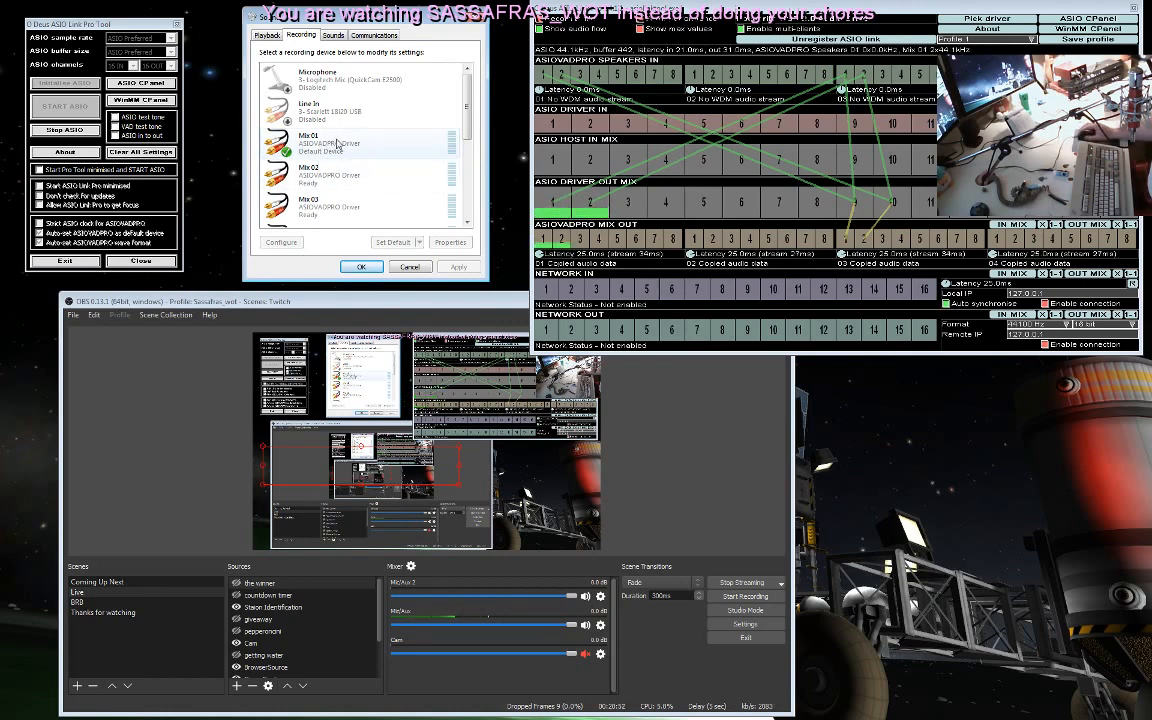
drag(2, 290, 690, 381)
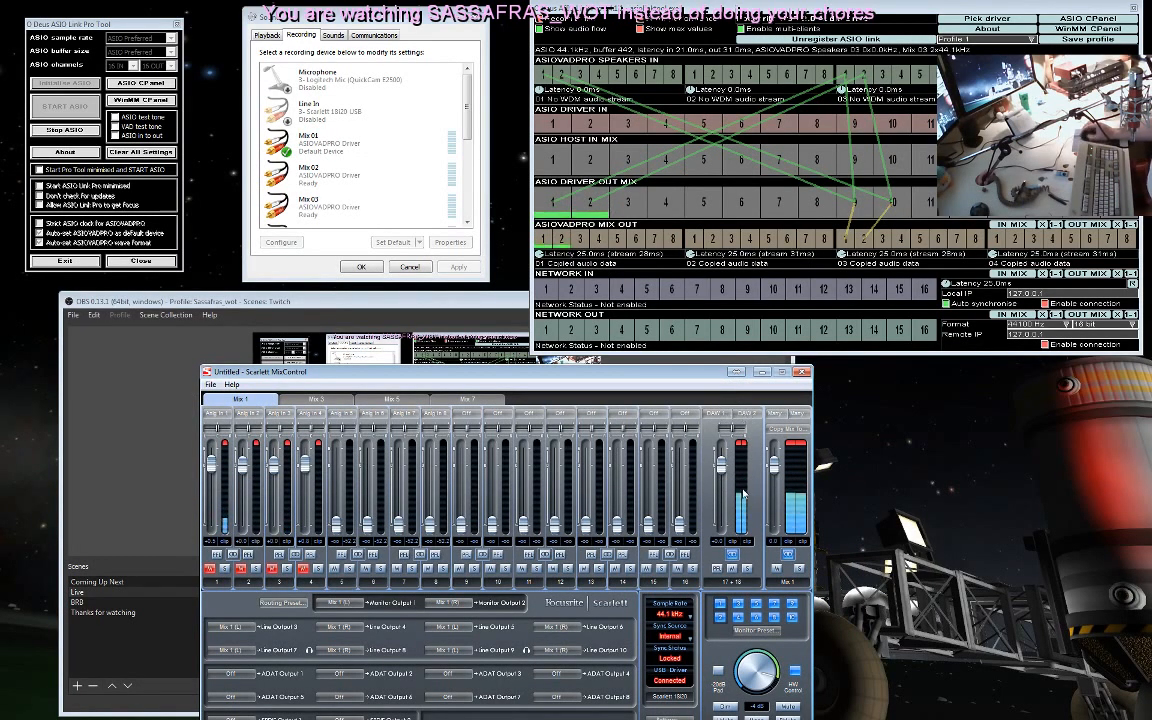
drag(668, 374, 0, 265)
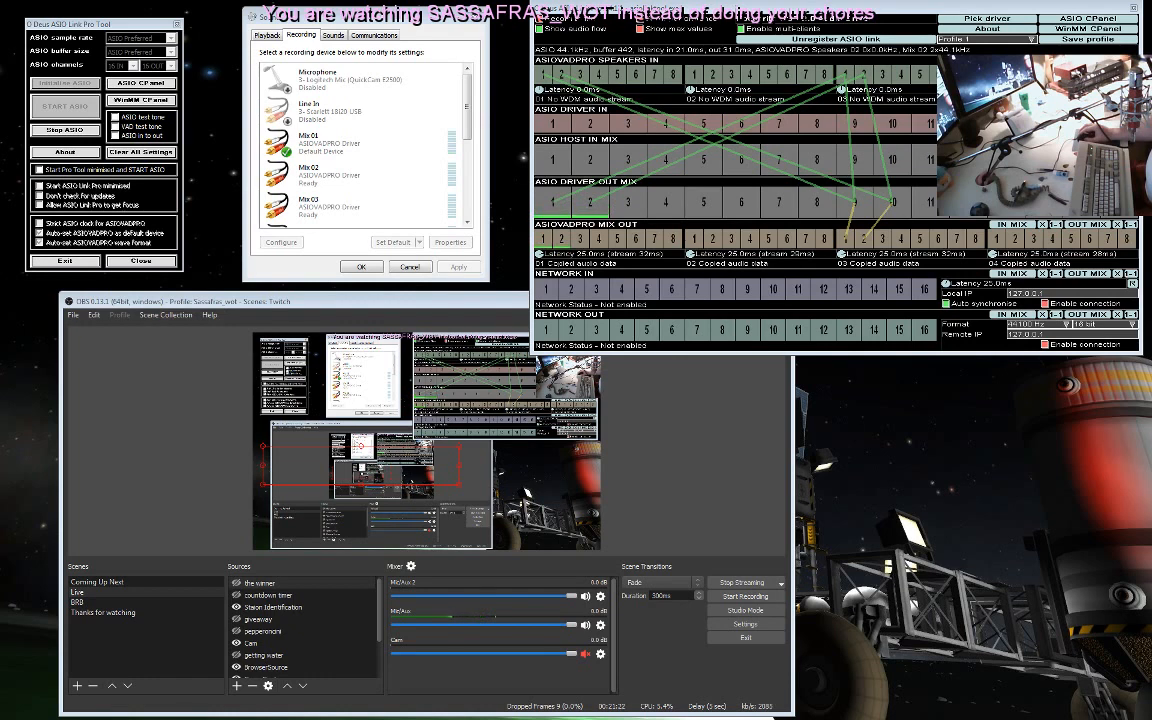
Switch to the FL Studio mixer and close the ASIO Link Pro routing and tool windows covering it.
key(alt+Tab)
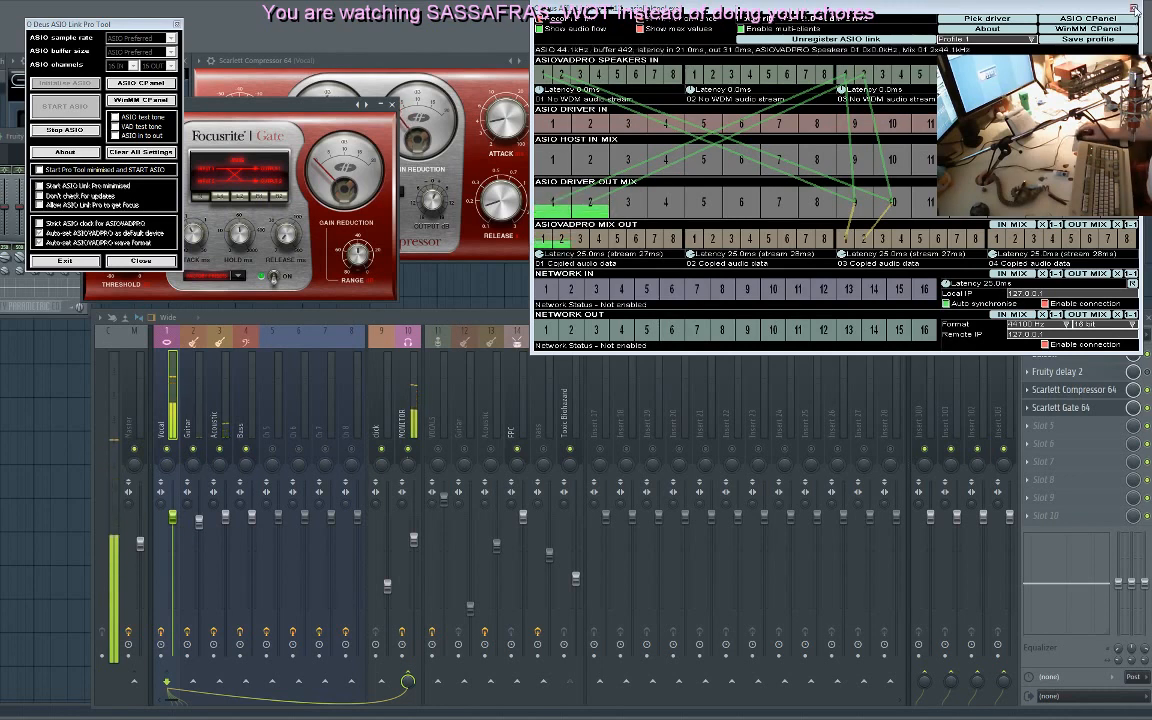
click(1134, 8)
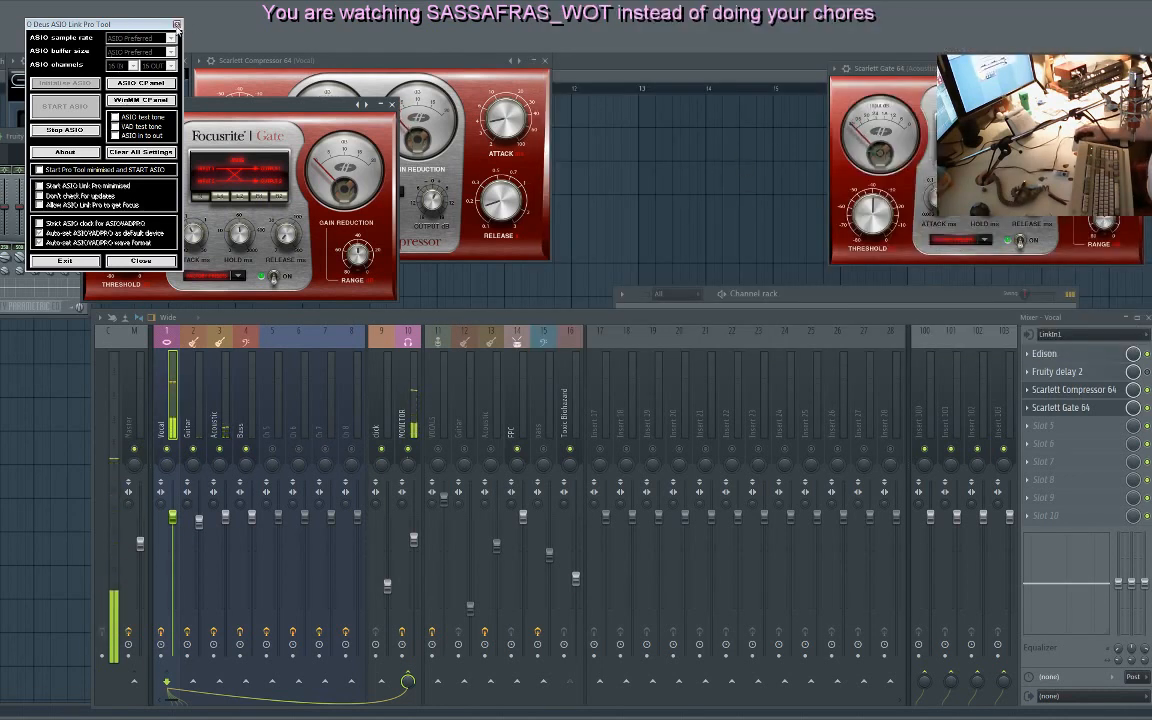
click(177, 24)
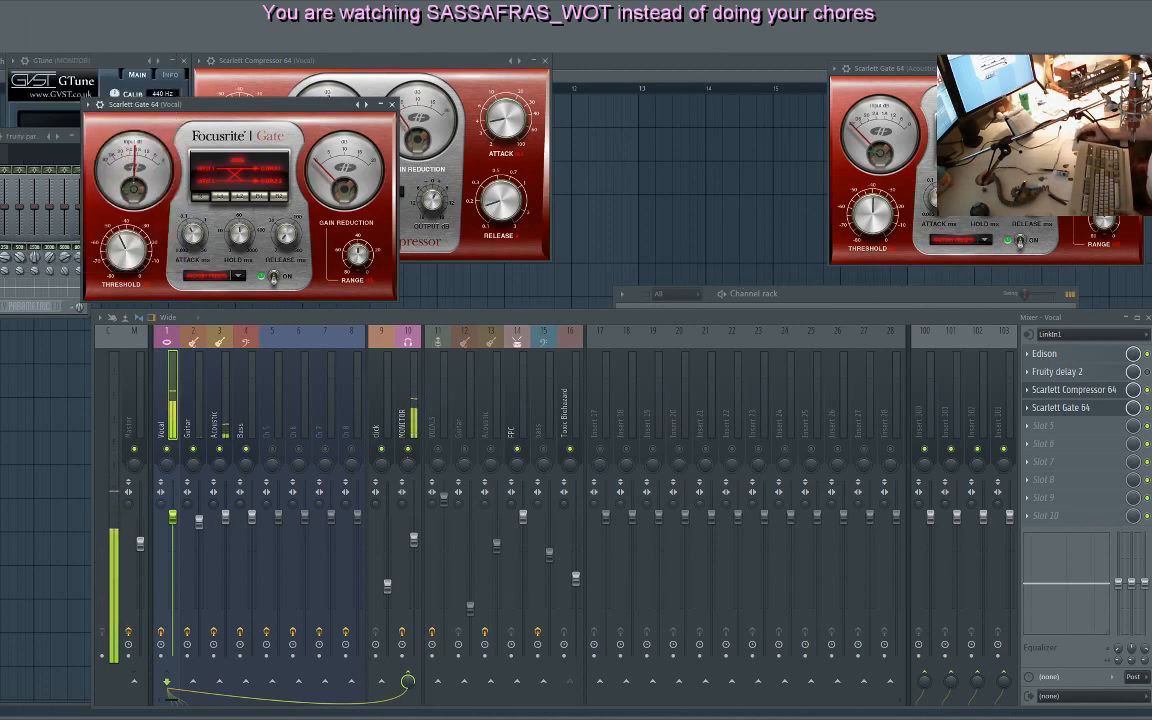
Bring up FL Studio's ASIO Link Pro window (FL64.exe) and arrange it beside the asiolinktool.exe routing window.
key(alt+Tab)
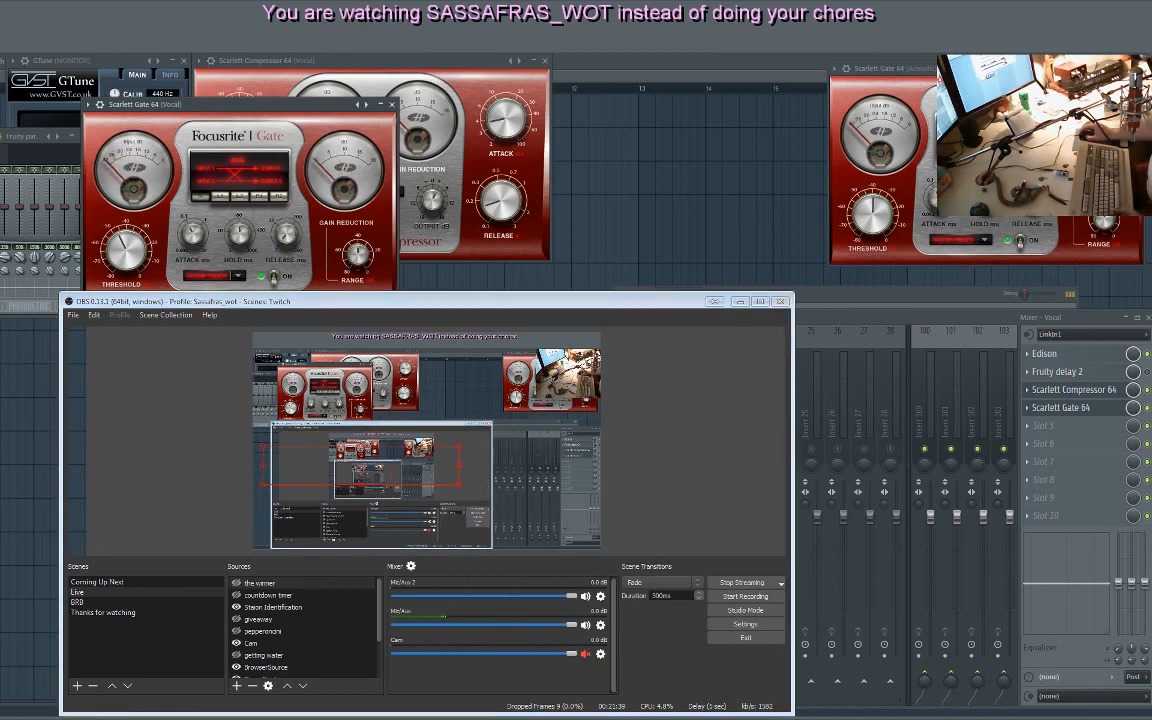
key(alt+Tab)
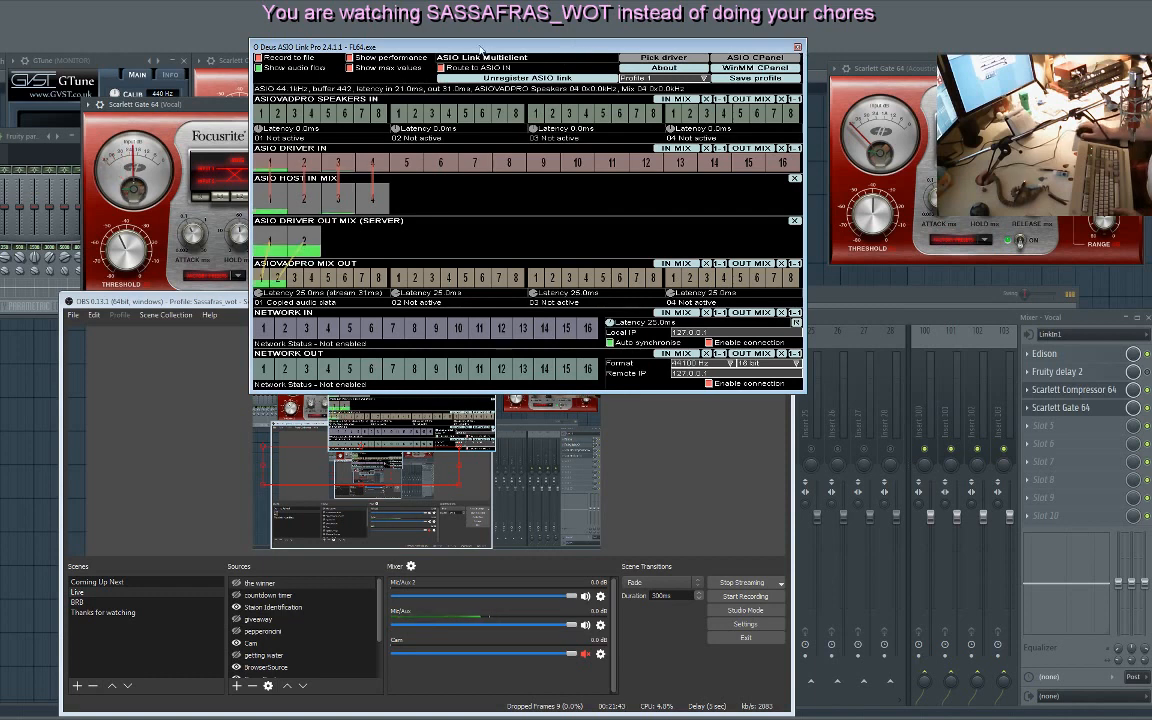
drag(481, 38, 379, 31)
drag(426, 41, 333, 10)
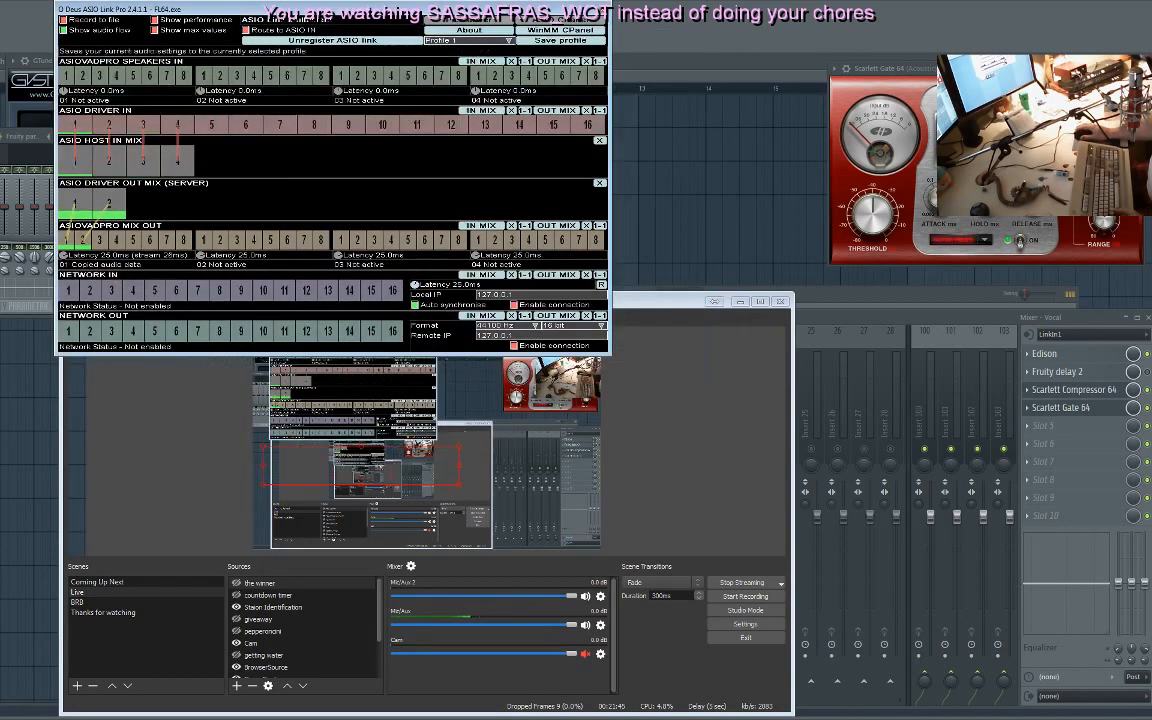
drag(530, 719, 632, 380)
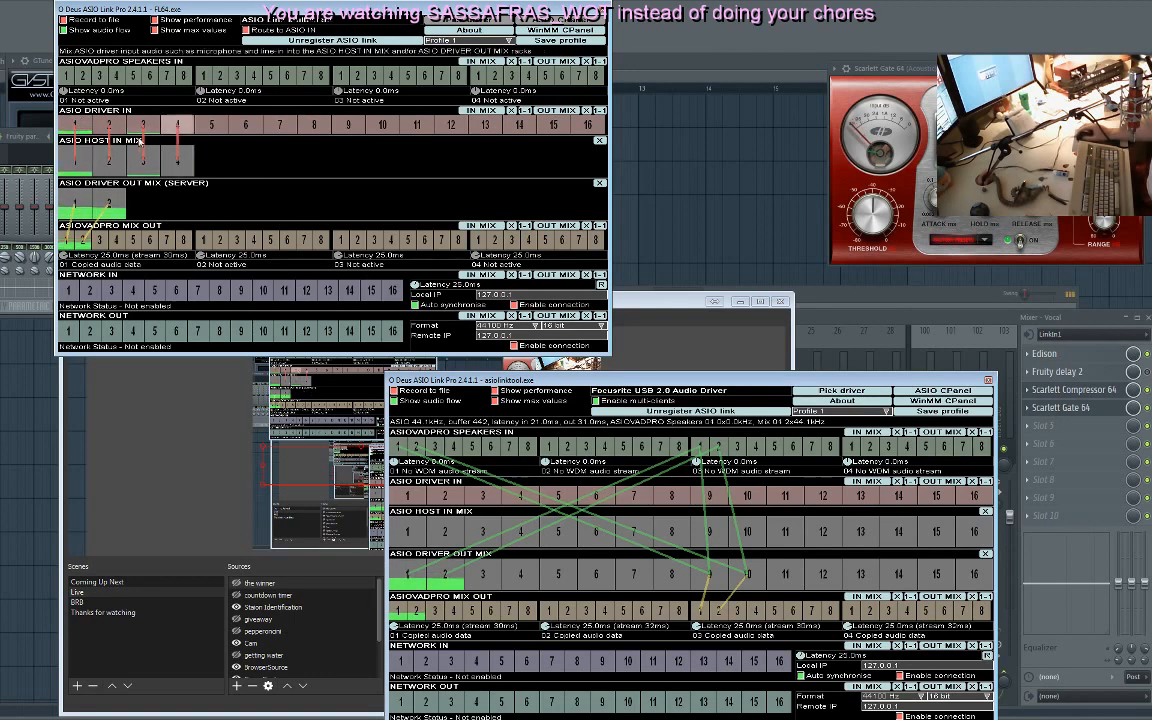
Assign LinkIn5 as the input of mixer channel Ch 5 and close the asiolinktool.exe routing window.
click(840, 325)
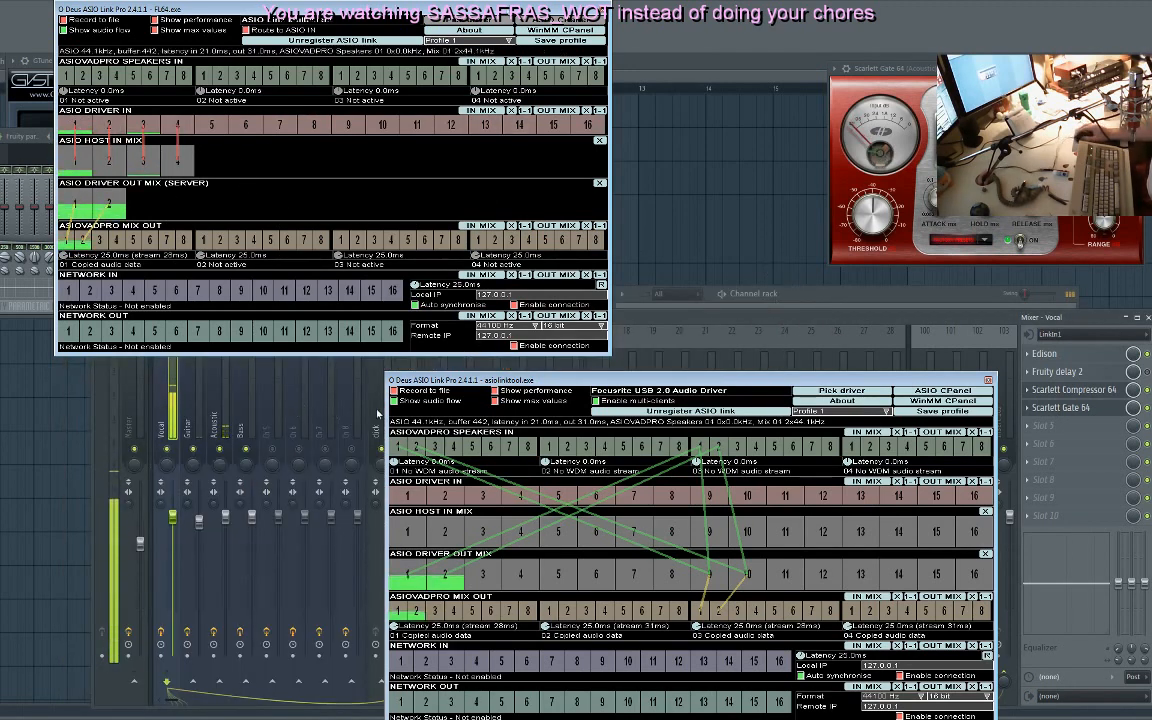
click(267, 420)
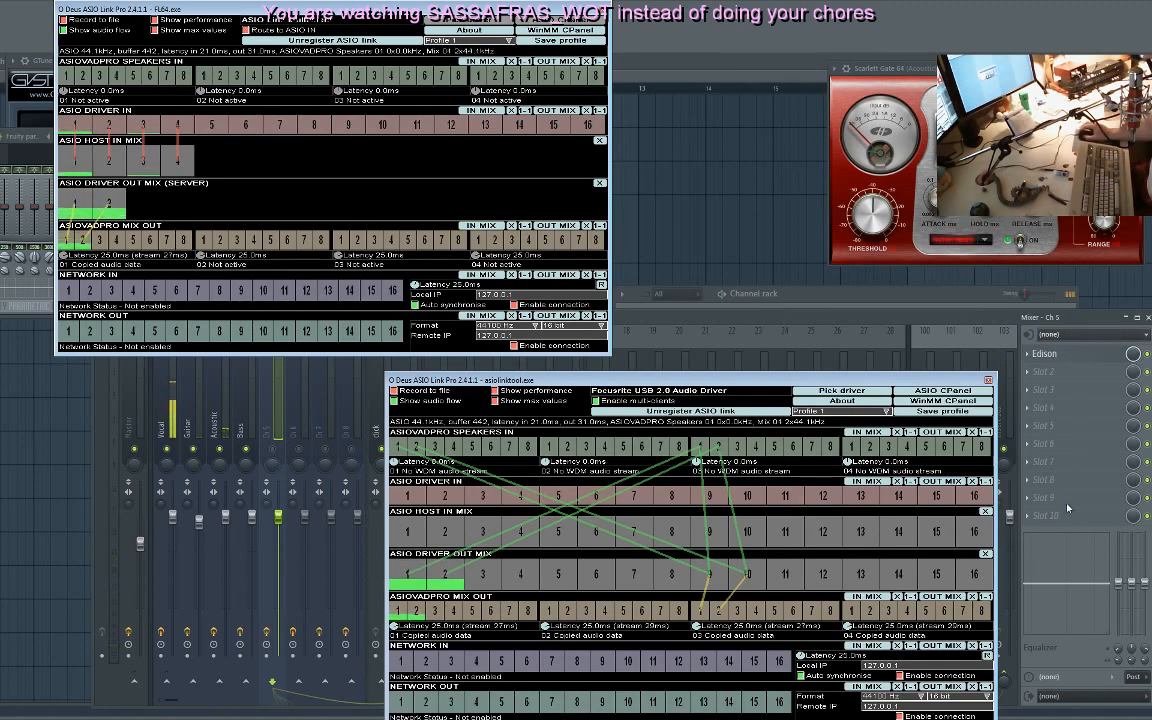
click(1067, 508)
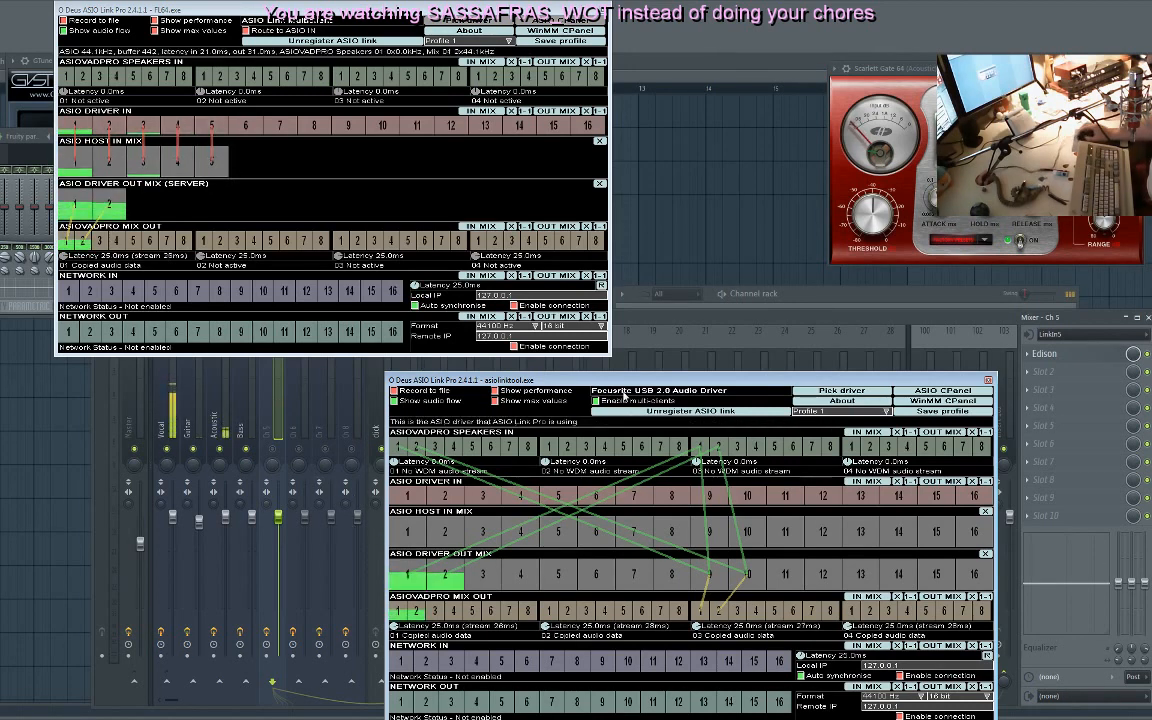
click(988, 380)
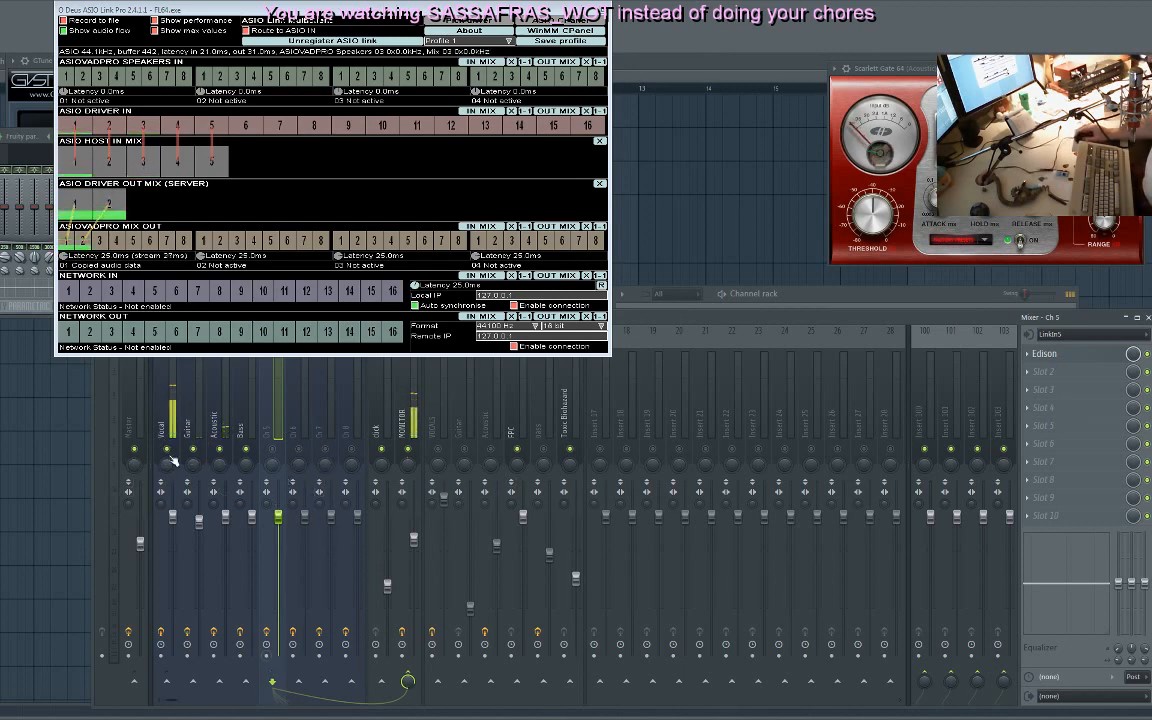
Review the input and output assignments of the Vocal, Guitar, Acoustic, Bass and MONITOR mixer tracks.
click(159, 400)
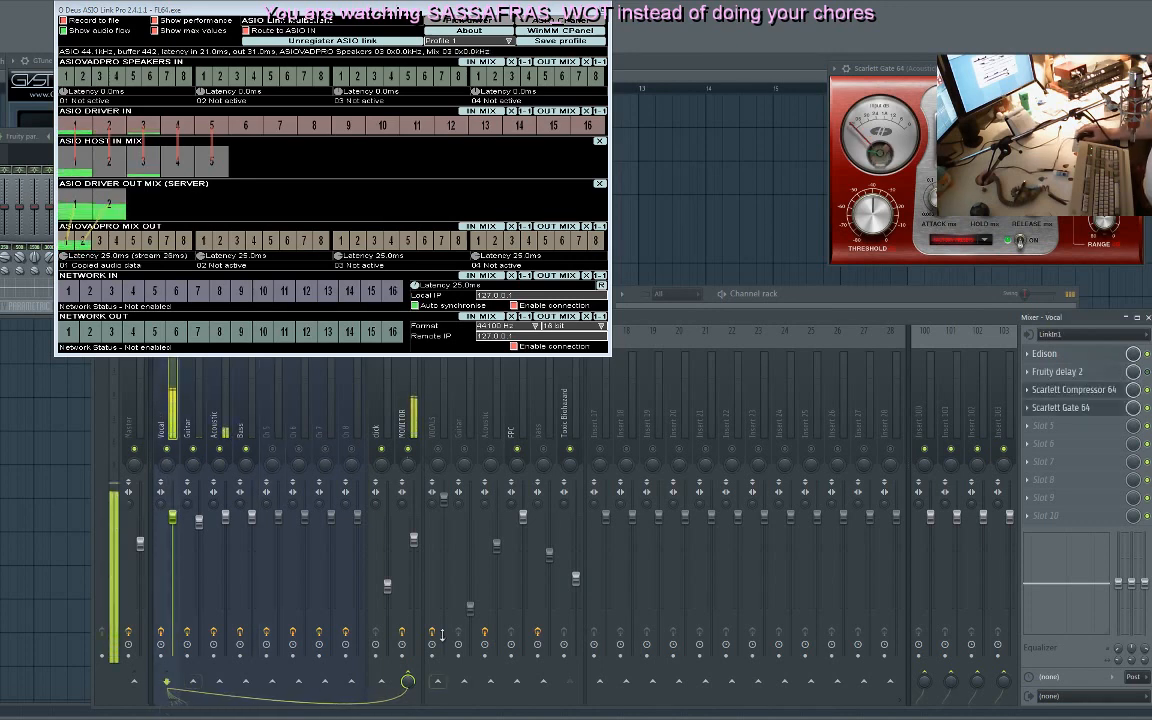
click(414, 433)
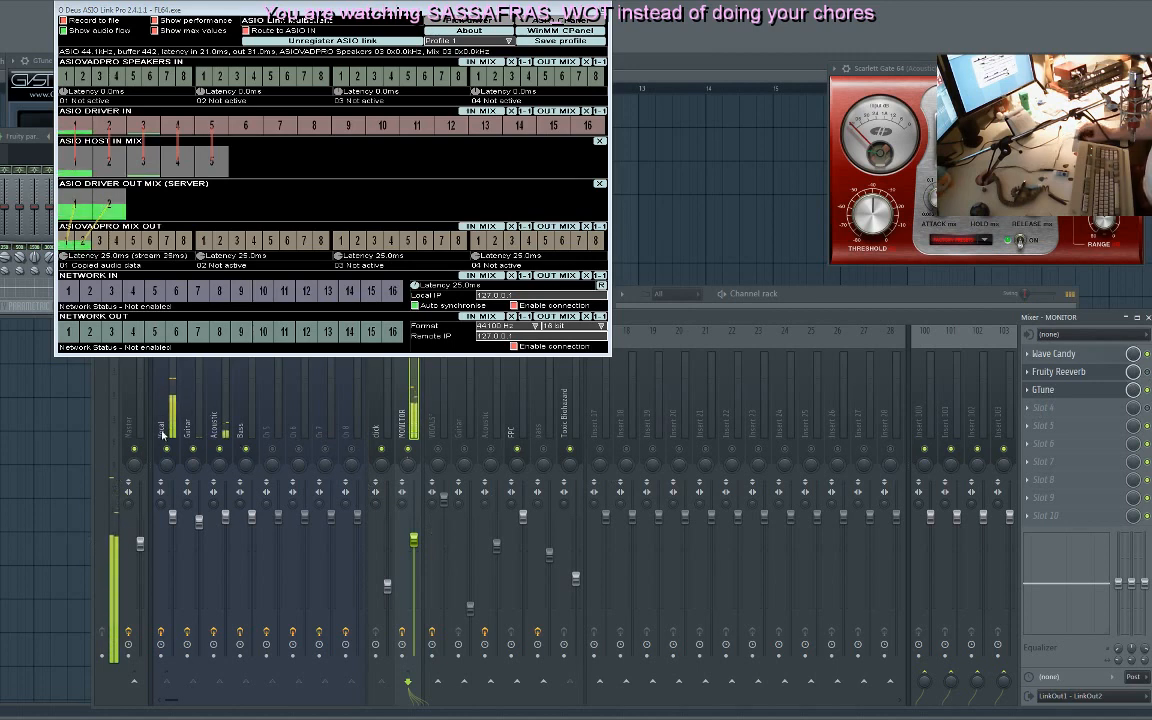
click(193, 410)
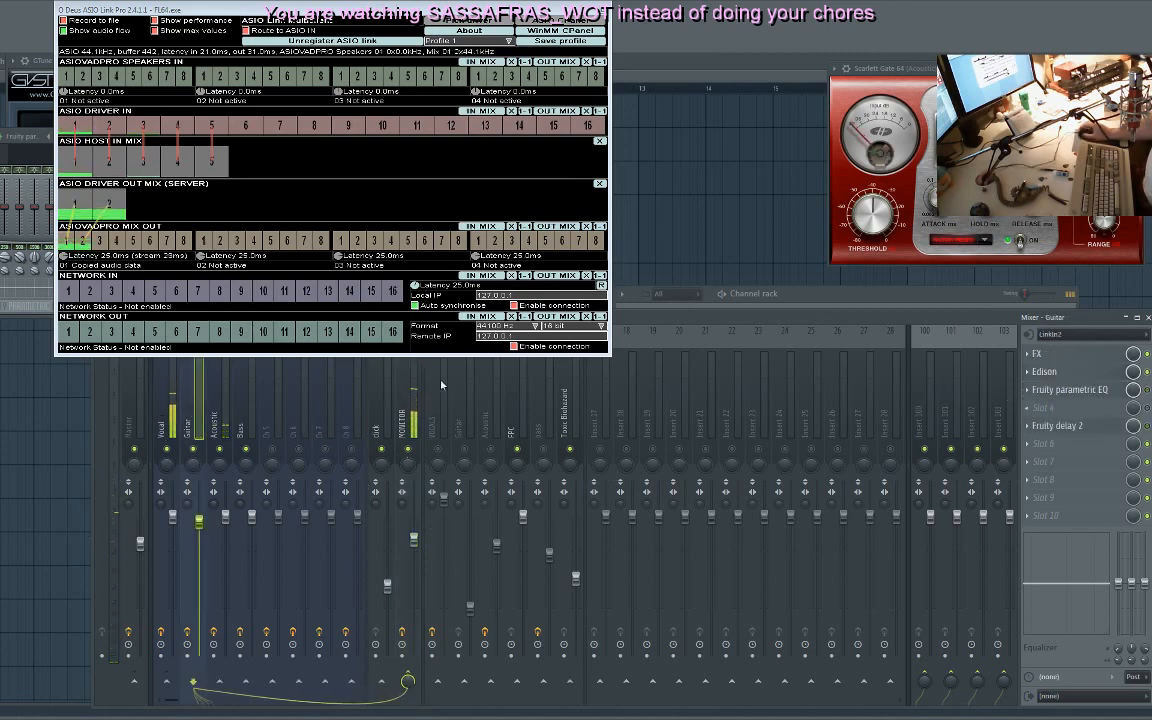
click(214, 400)
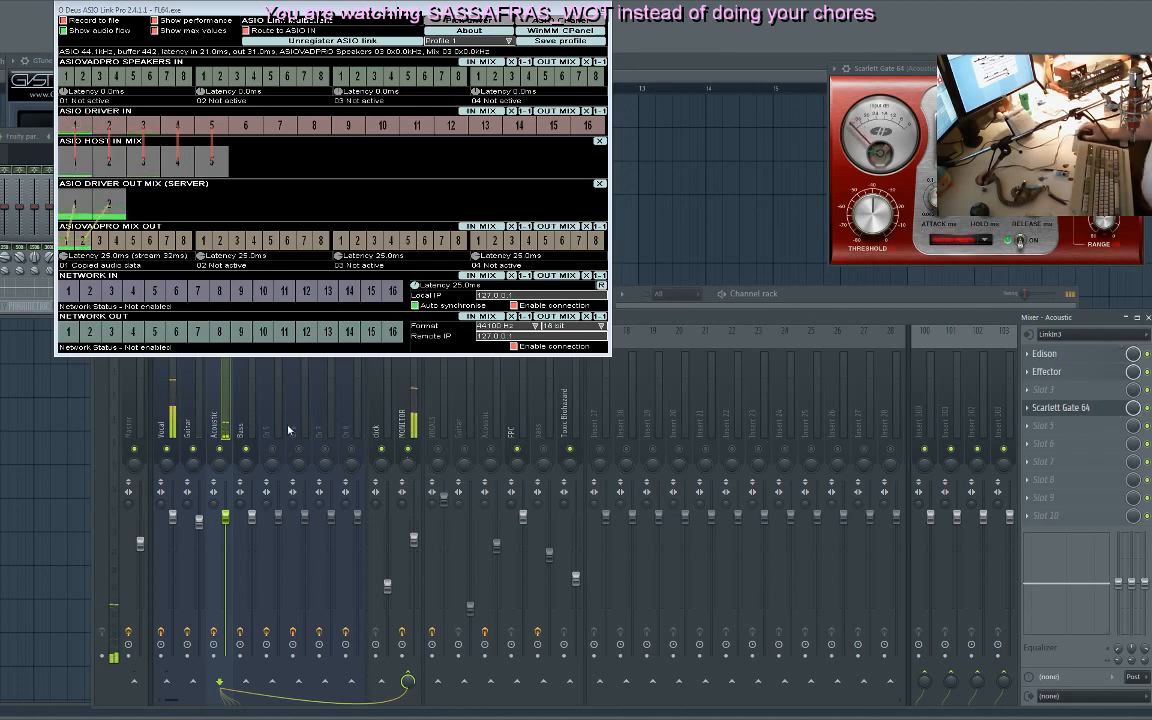
click(168, 400)
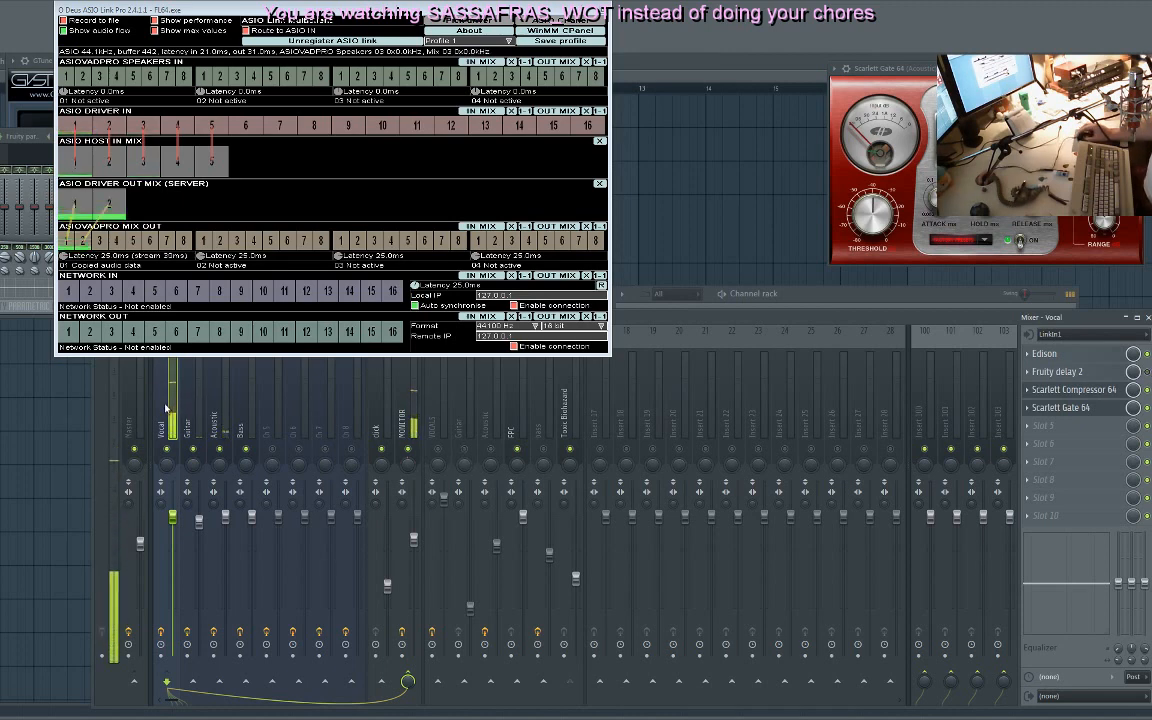
click(198, 410)
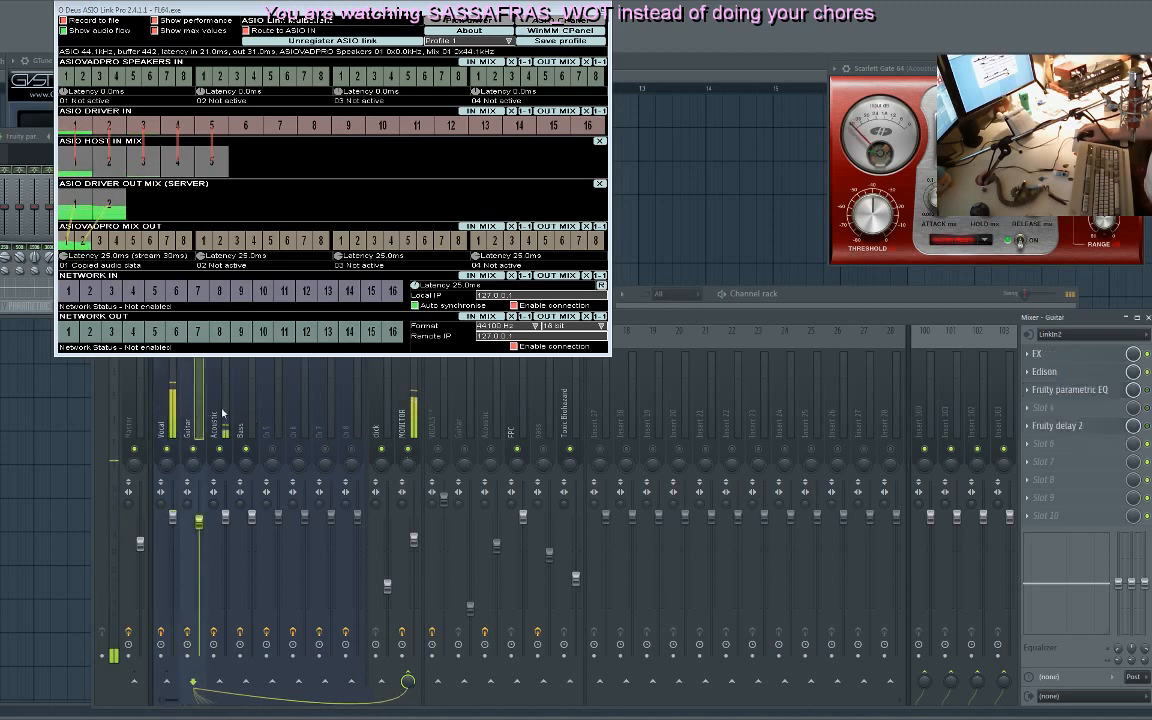
click(245, 410)
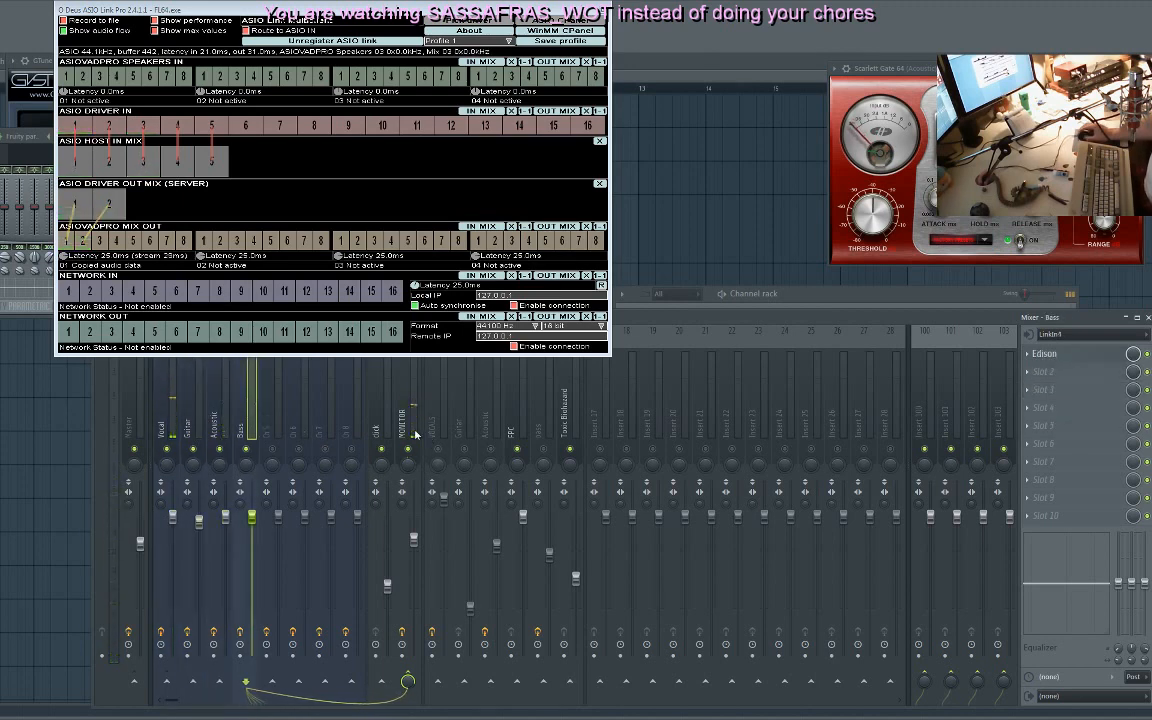
click(404, 420)
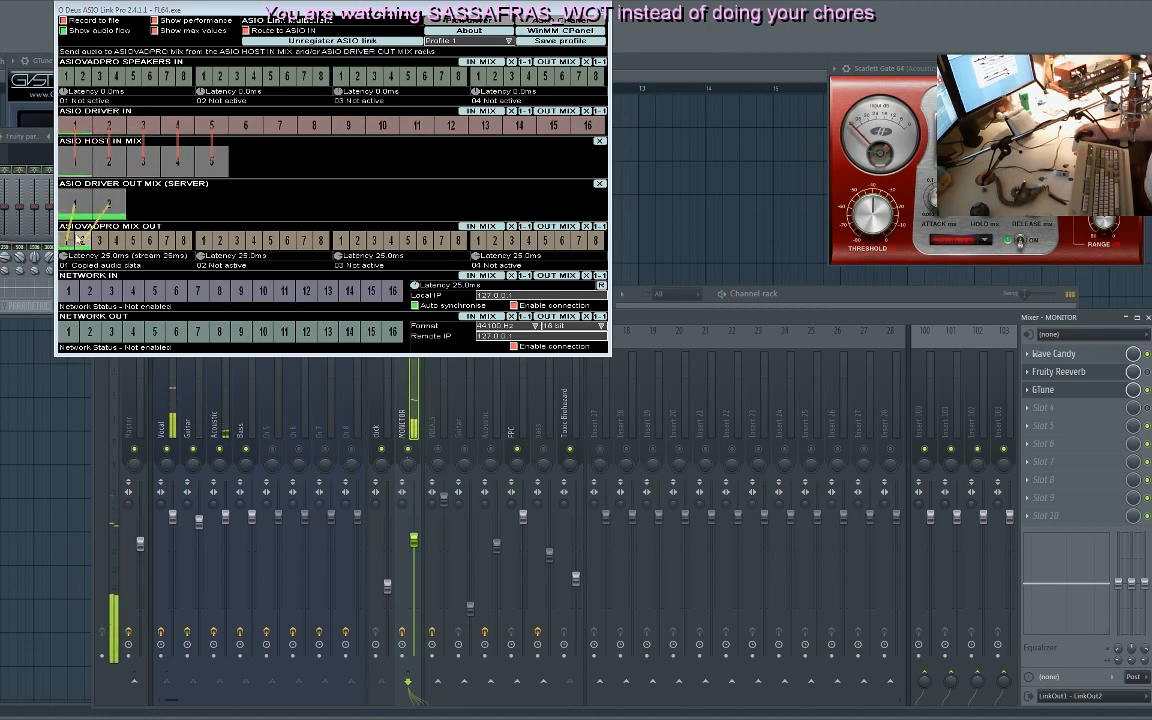
Trace the driver outputs to ASIOVADPRO Mix Out channels 1 and 2, and recheck the Vocal and Guitar track inputs.
drag(90, 222, 80, 240)
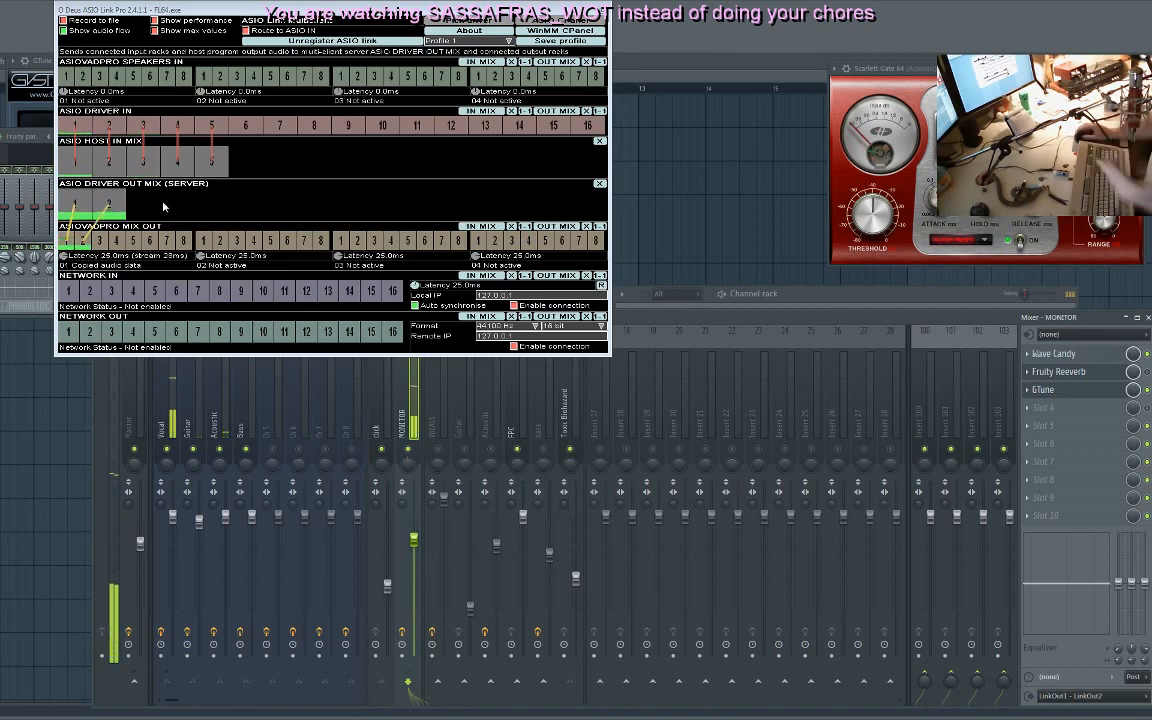
drag(63, 230, 70, 240)
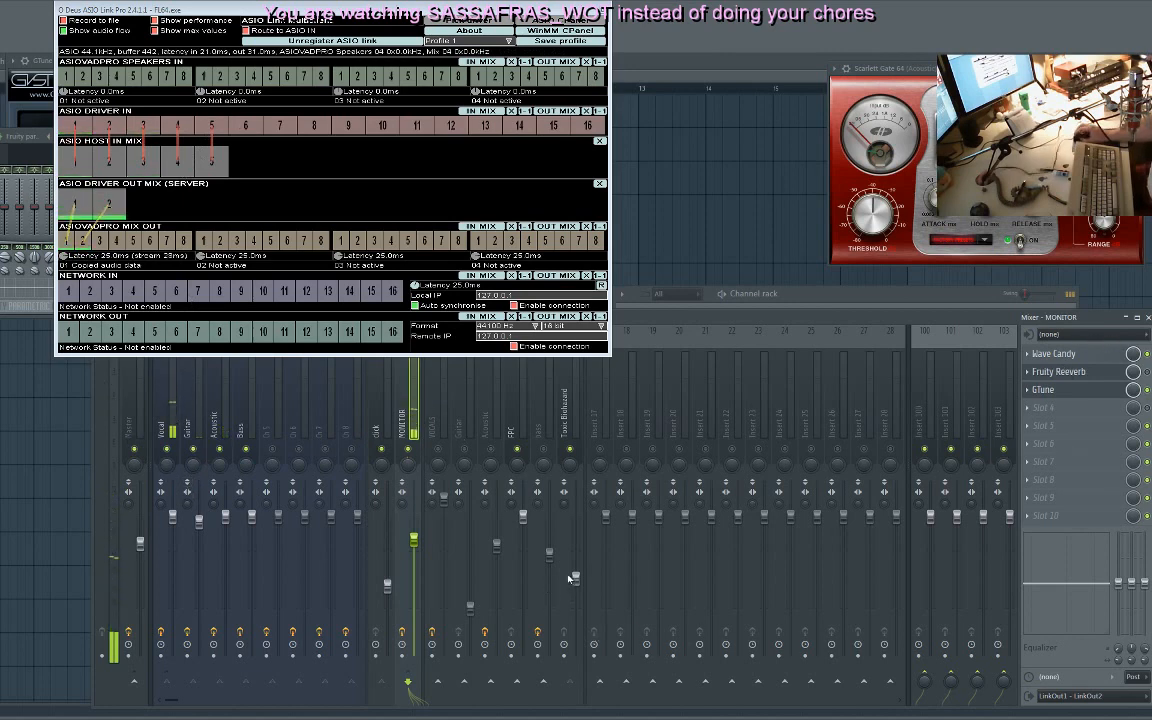
click(169, 405)
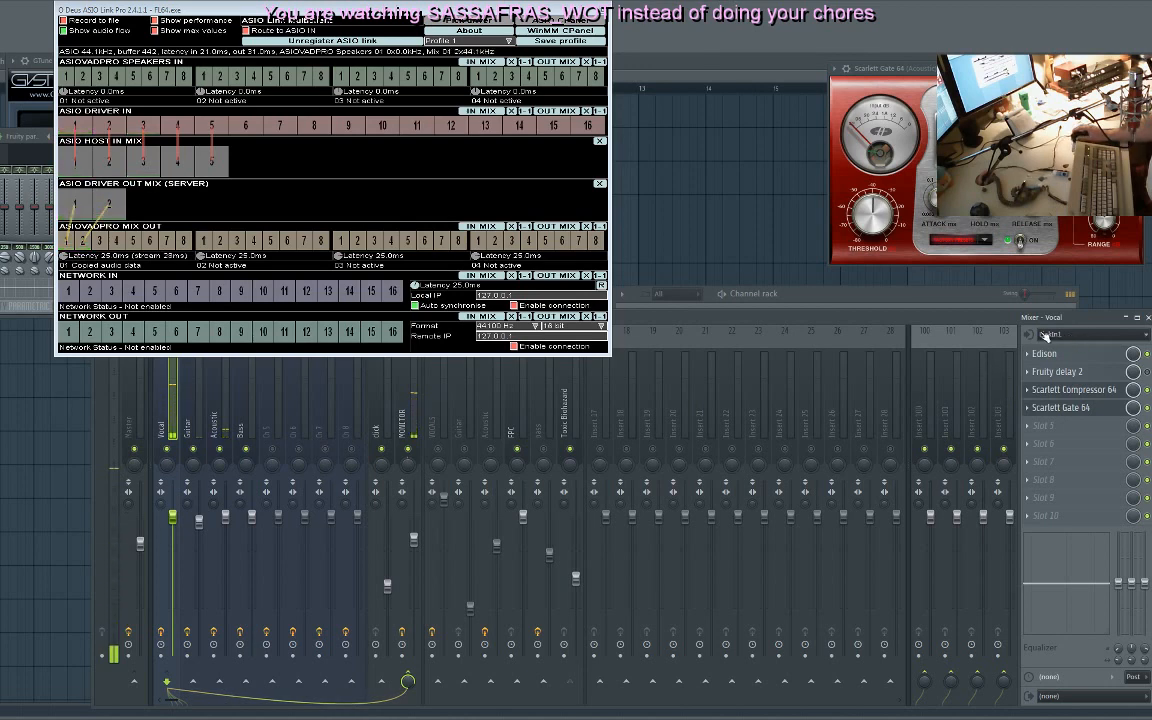
click(197, 405)
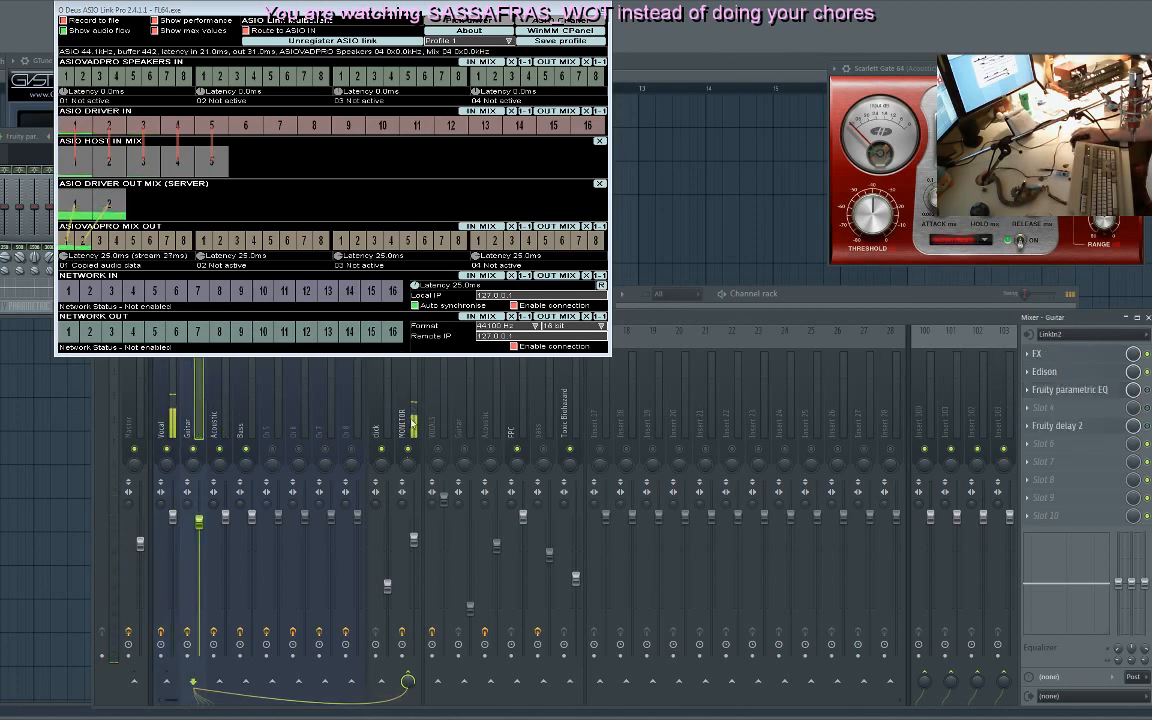
Move the FL64.exe routing window aside, minimise FL Studio, and exit the duplicate ASIO Link Pro Tool.
drag(457, 10, 891, 21)
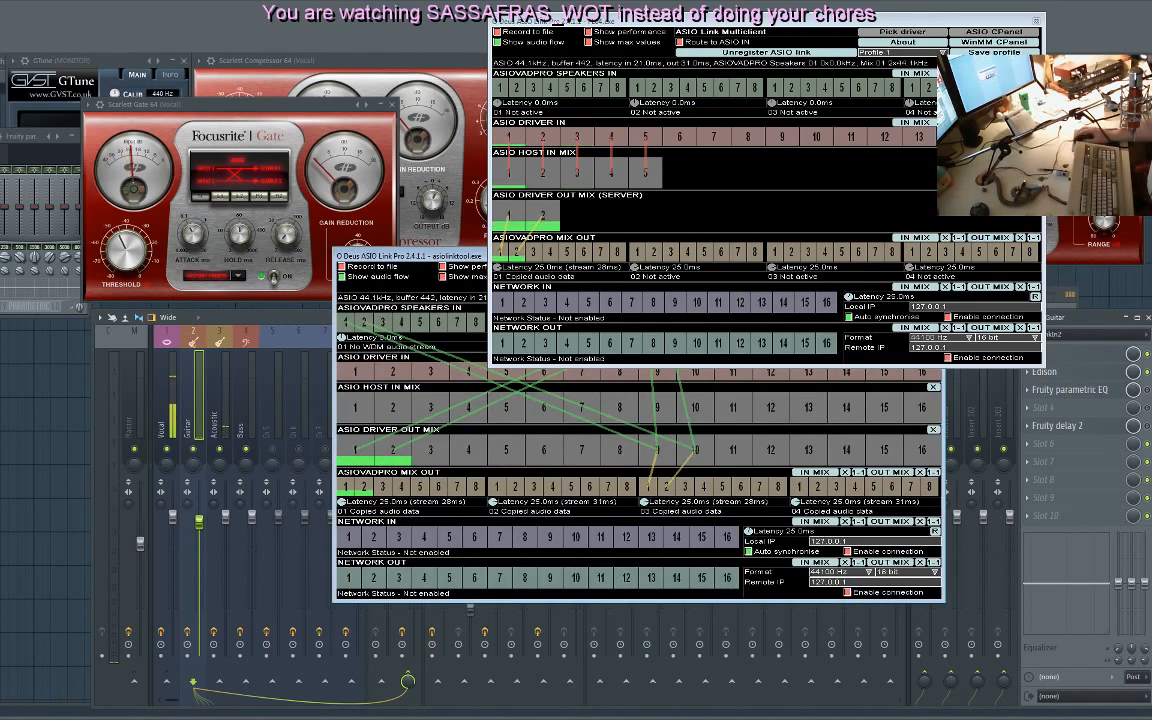
click(1108, 6)
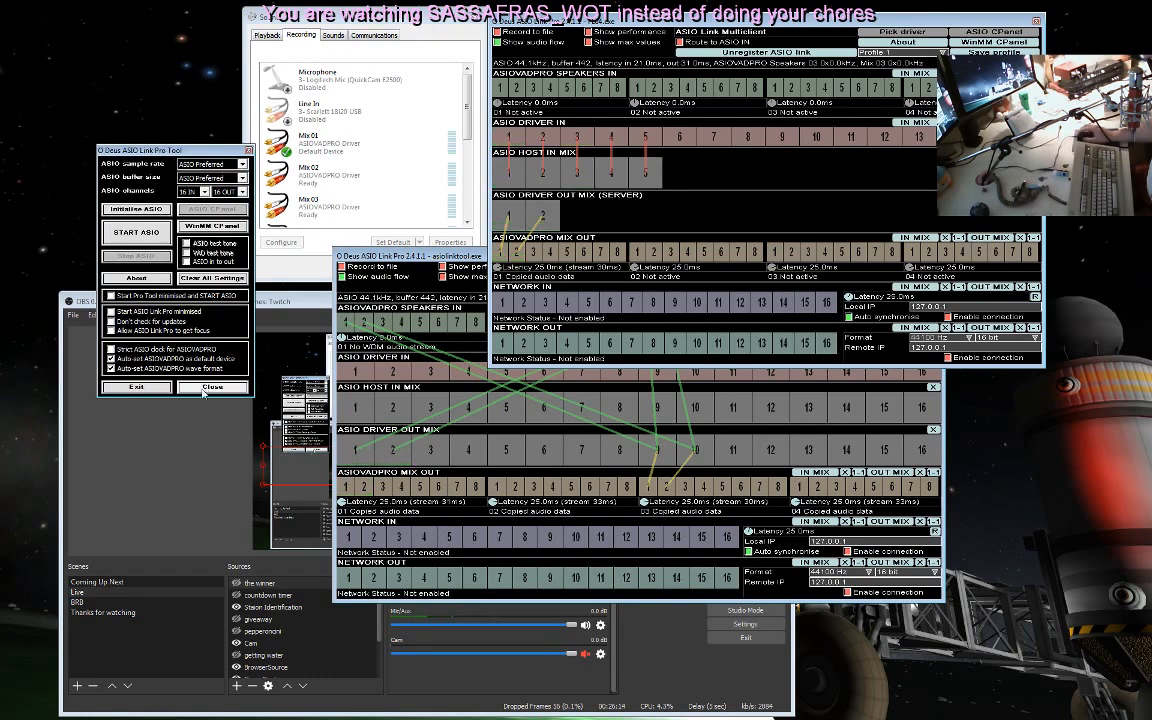
click(136, 387)
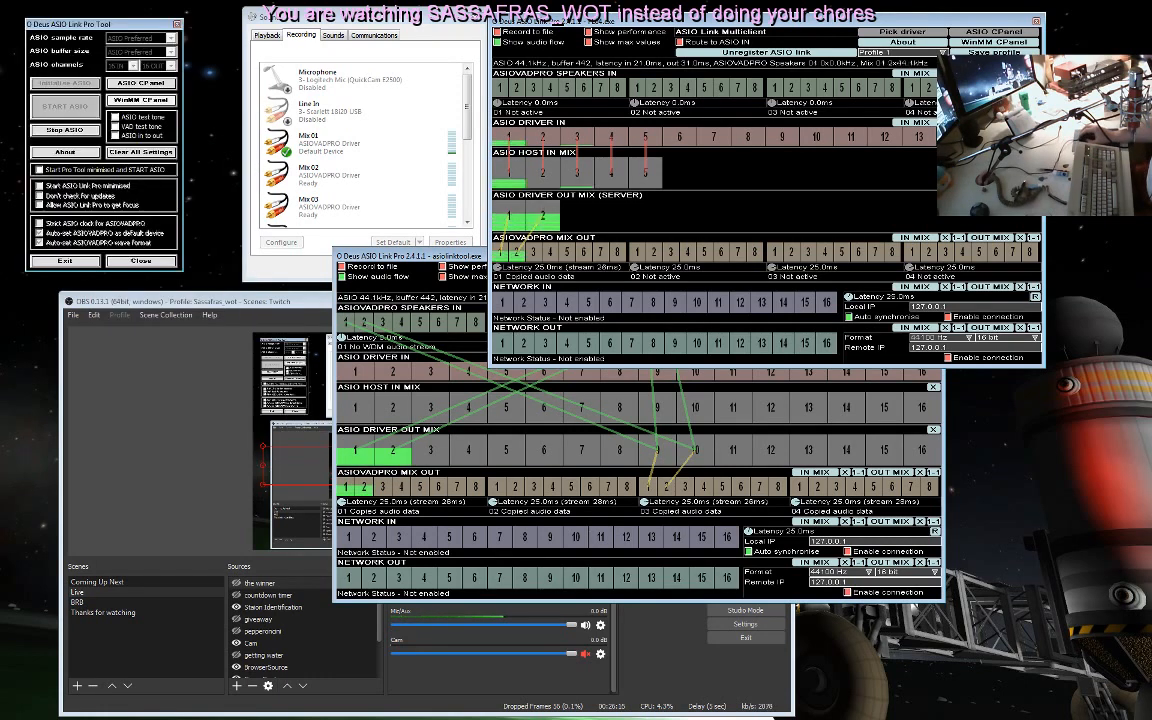
drag(95, 29, 128, 31)
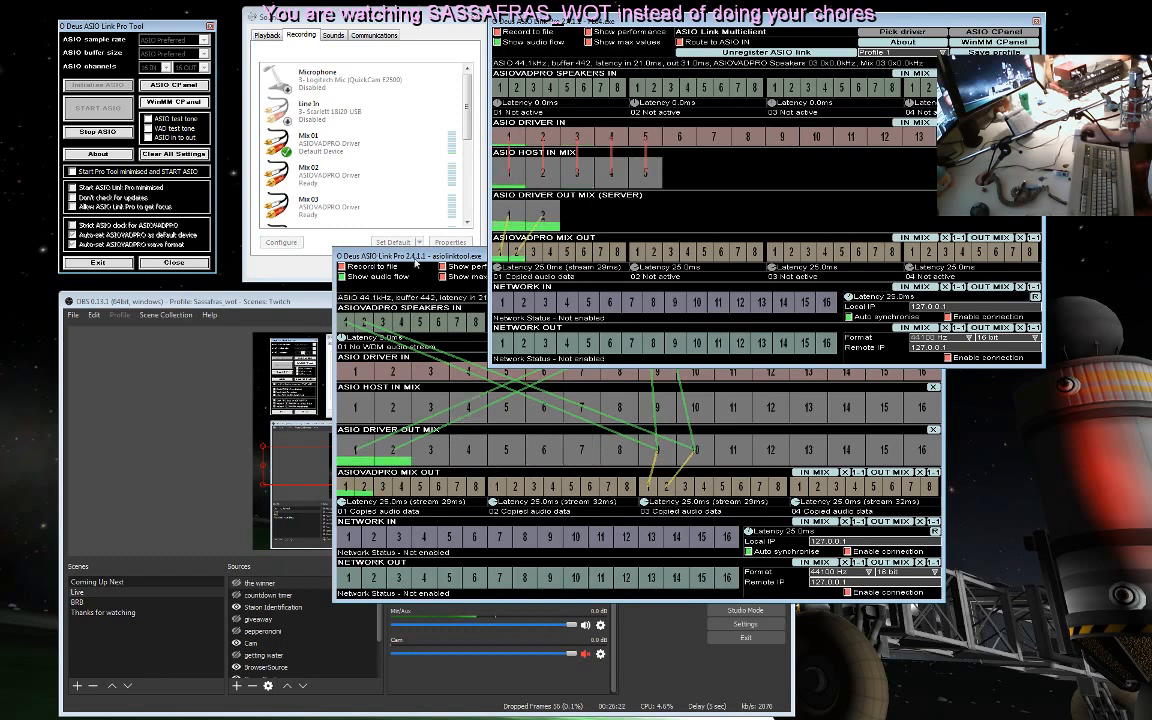
Place the asiolinktool.exe routing window below the FL64.exe one to examine its driver settings, and bring OBS to the front.
drag(414, 257, 291, 321)
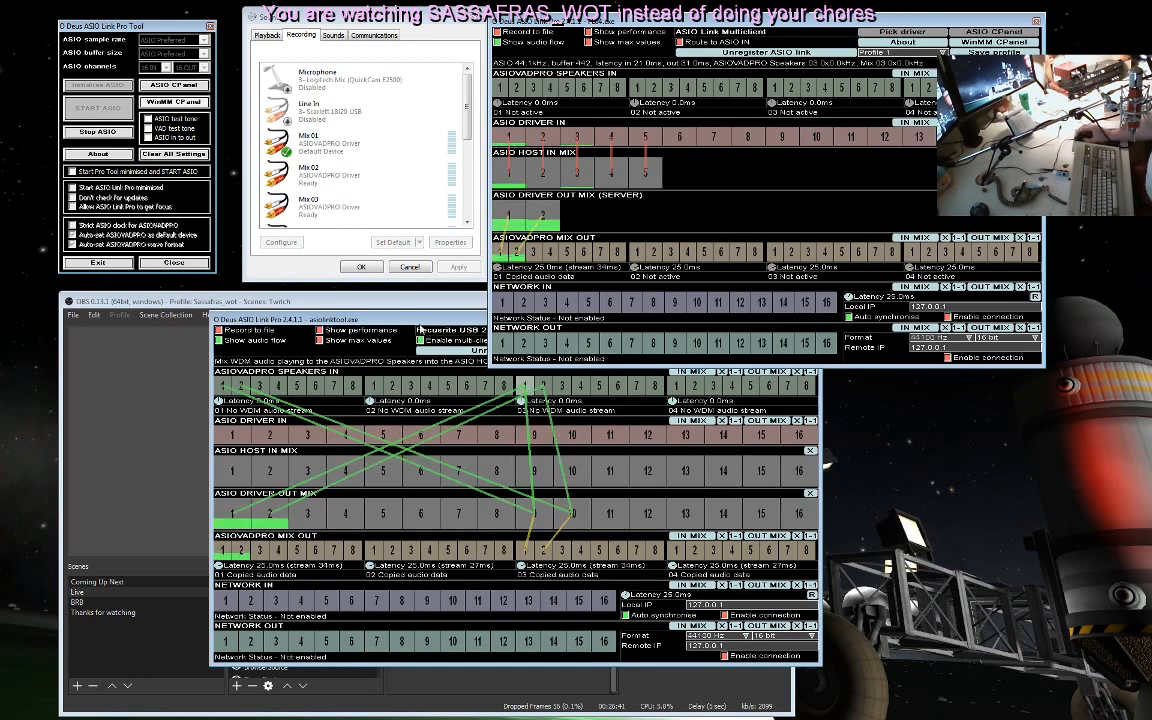
drag(406, 320, 411, 366)
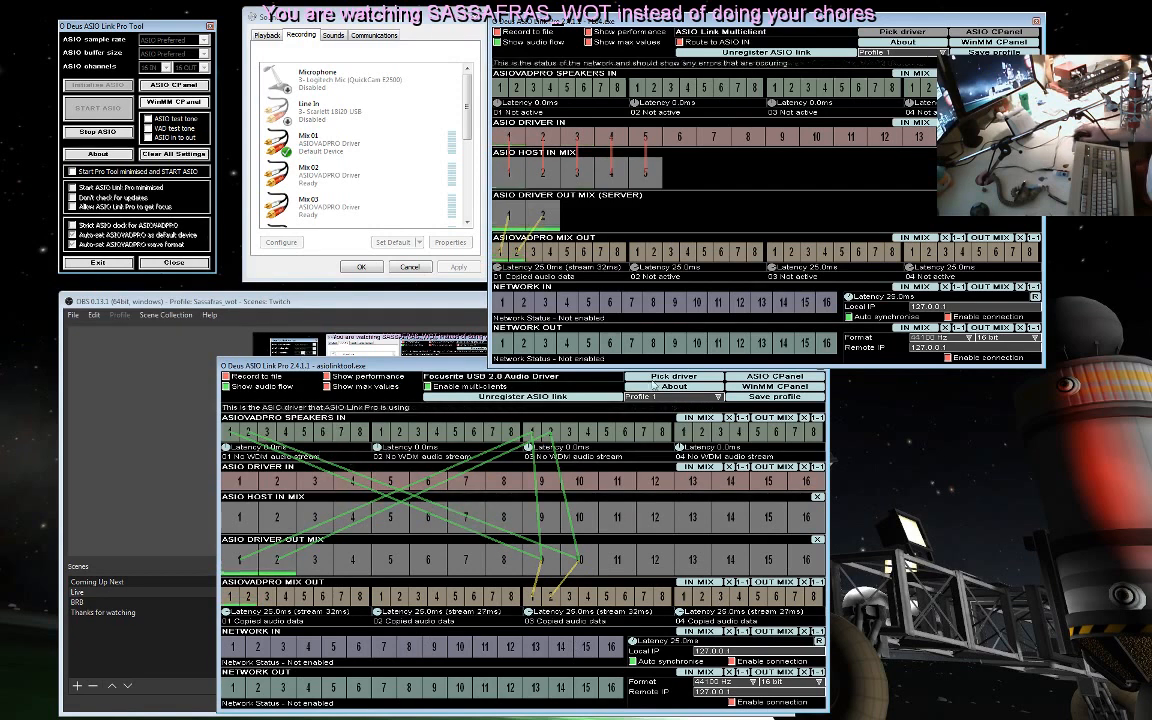
click(763, 389)
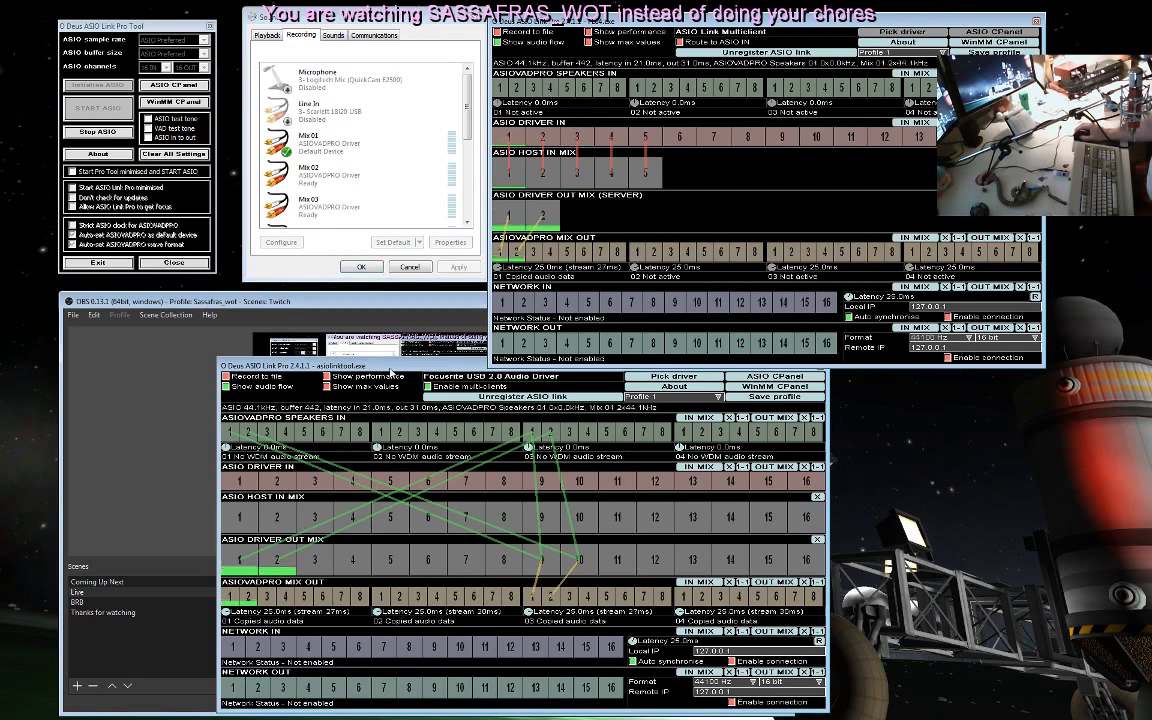
click(242, 326)
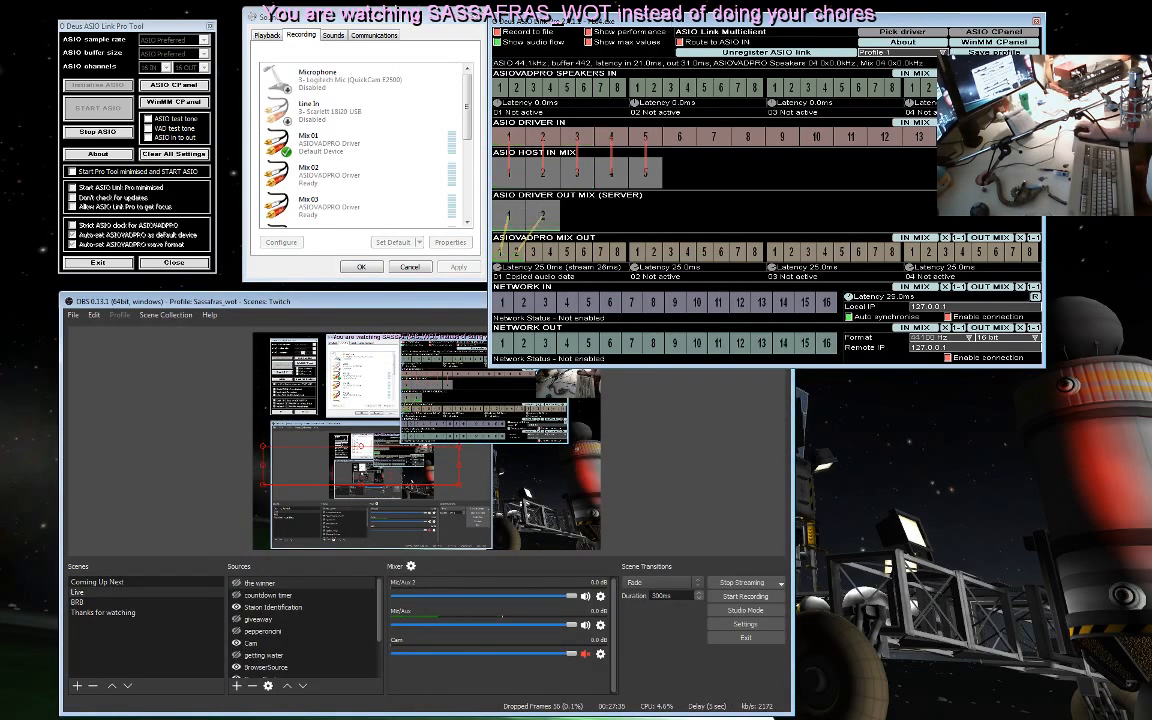
Close the FL64.exe routing window and make Mix 03 of the ASIOVADPRO Driver the default recording device in Windows.
key(alt+F4)
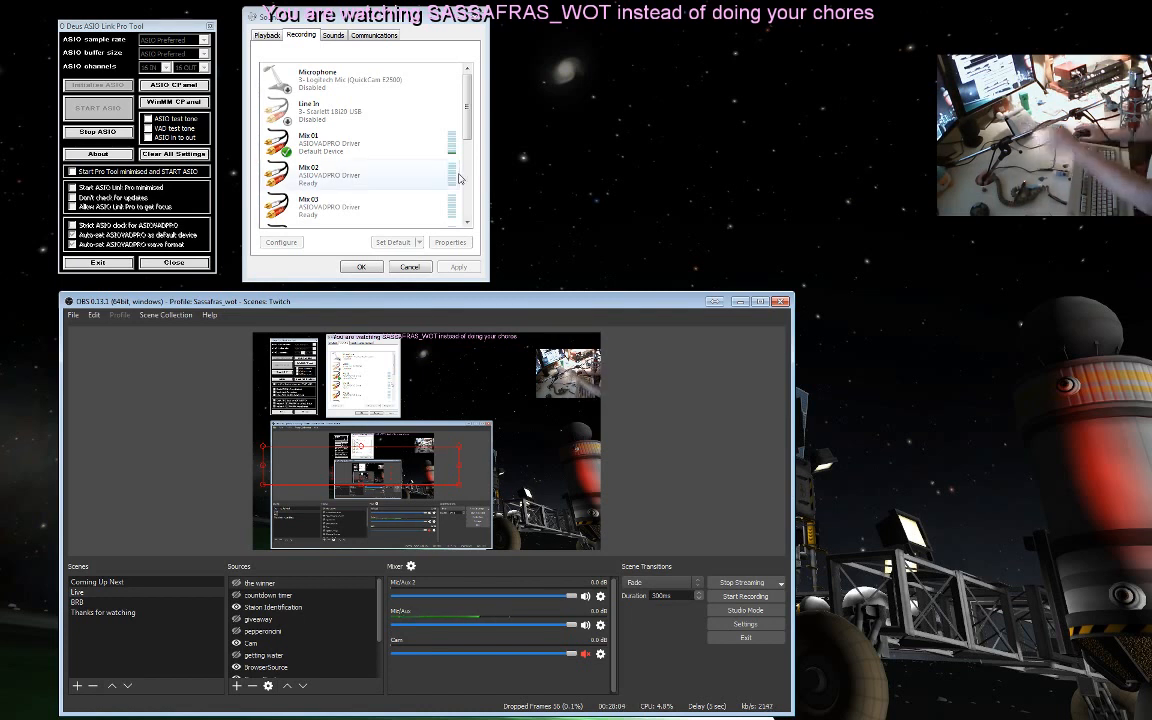
right_click(340, 211)
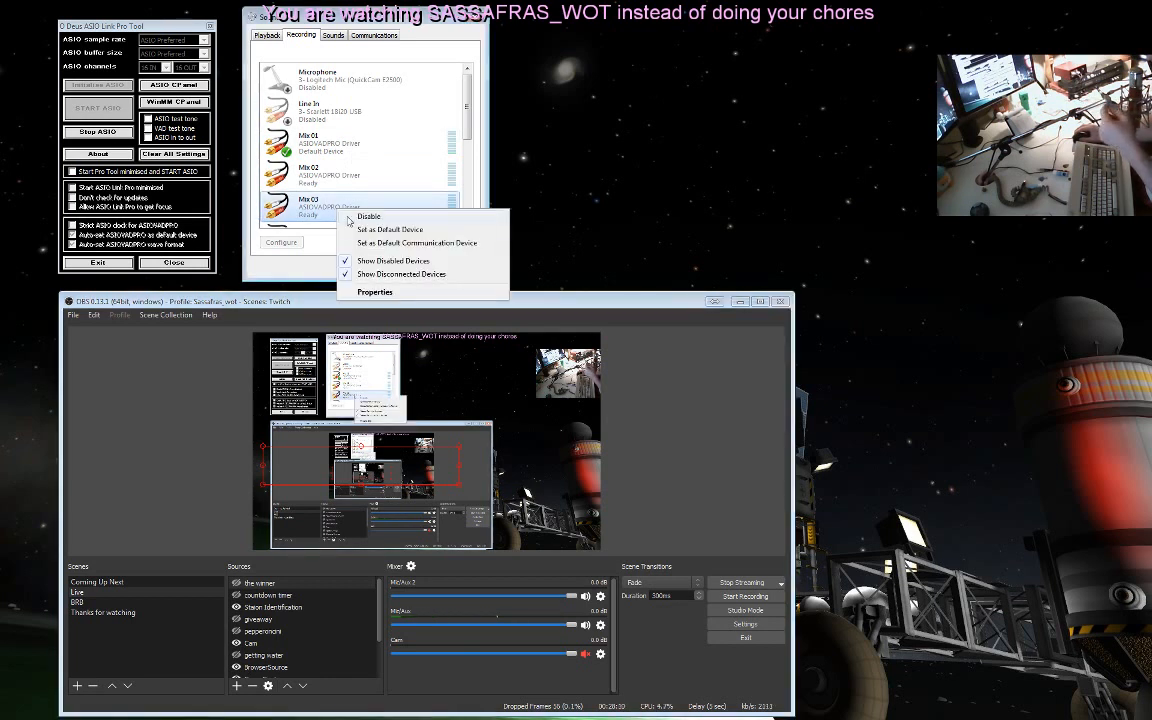
click(400, 230)
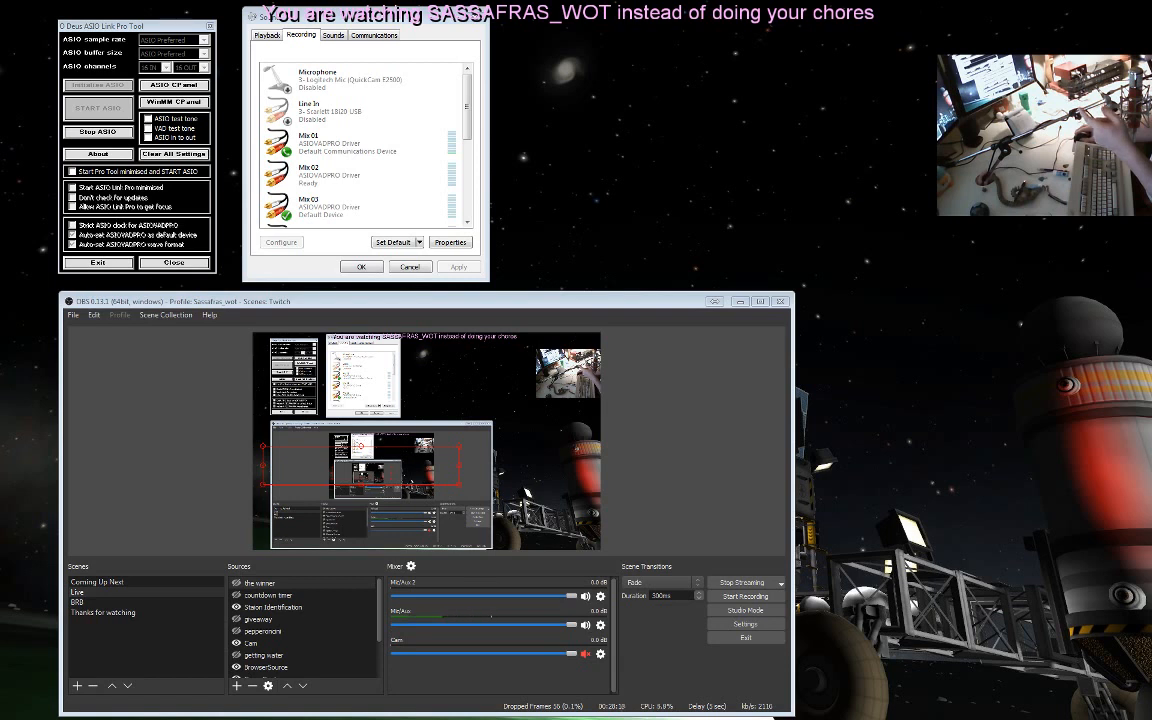
Play the Windows Asterisk event sound twice as a test while watching the OBS mixer levels.
click(333, 35)
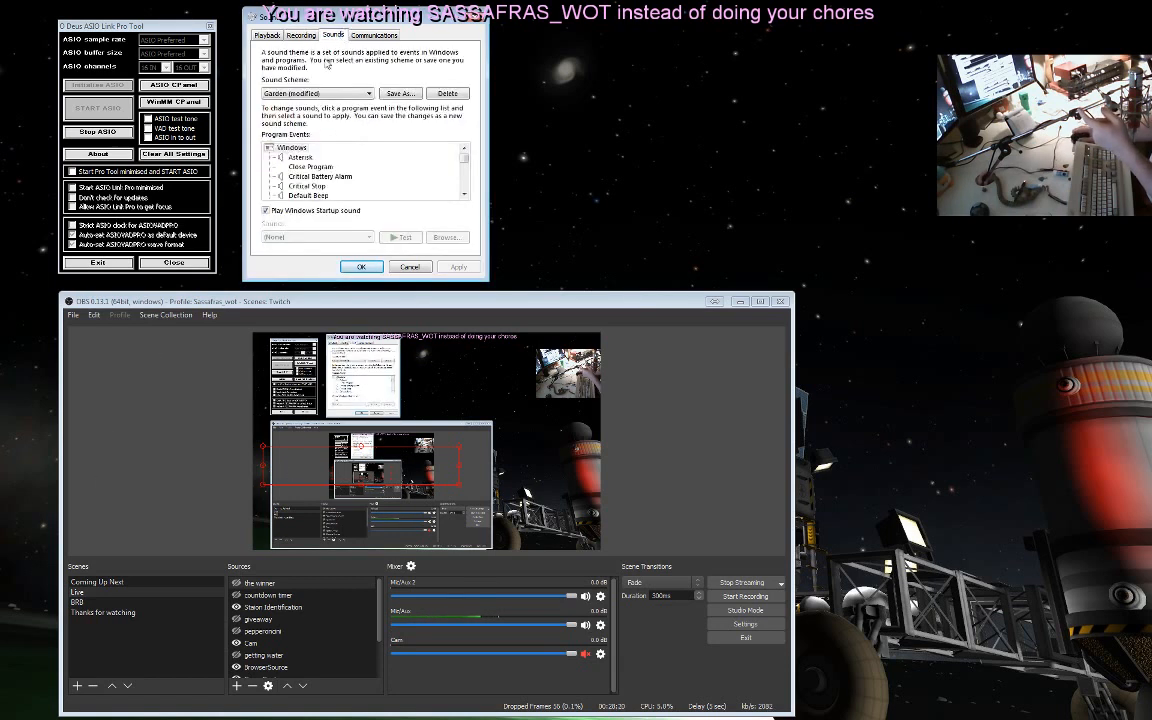
click(302, 157)
click(404, 238)
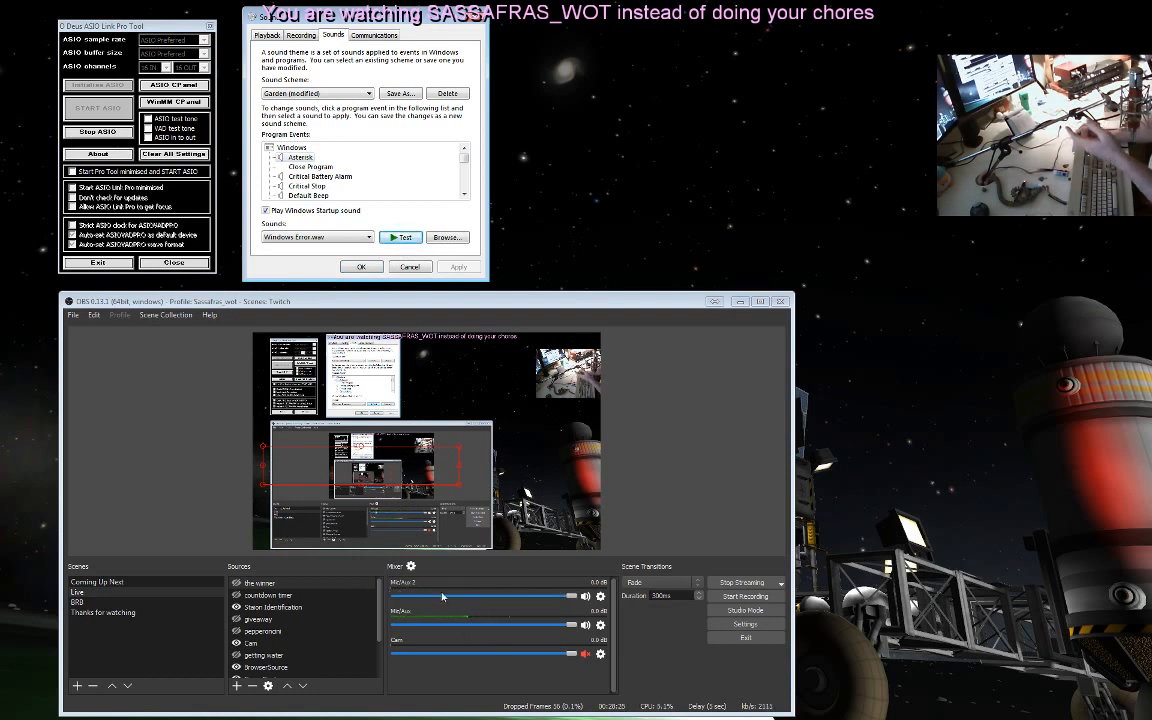
click(412, 238)
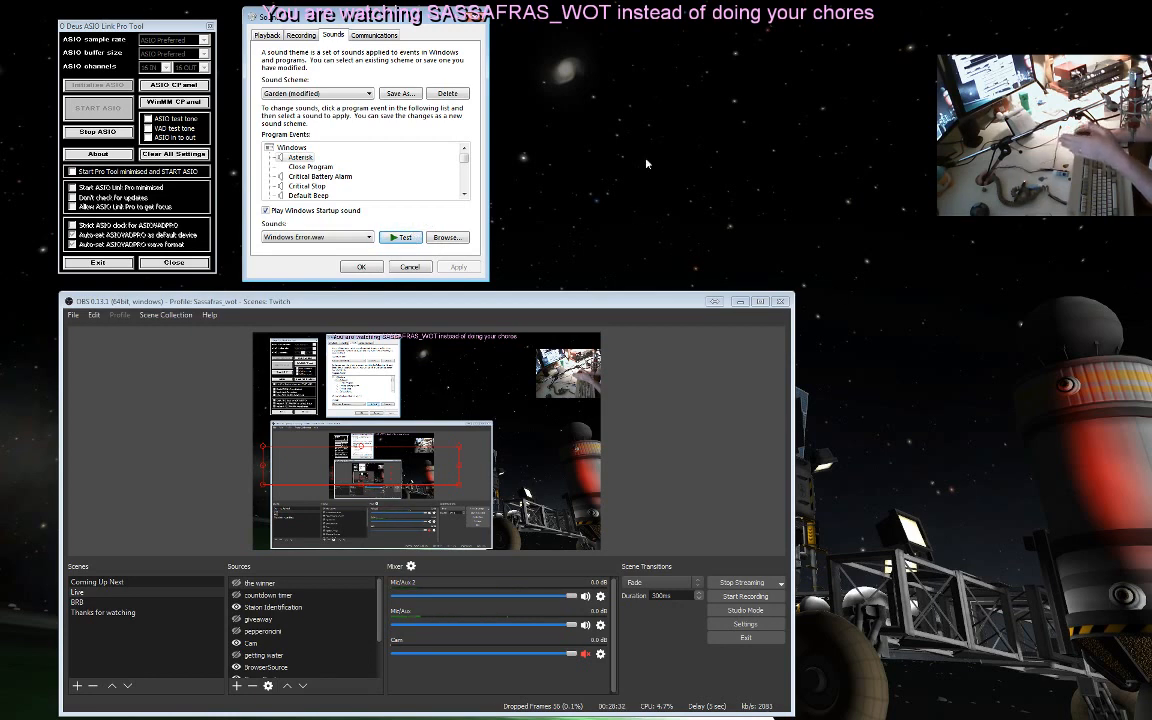
Place the asiolinktool.exe routing window beside the Sound dialog and replay the Asterisk test sound to trace its audio flow.
key(alt+Tab)
drag(627, 156, 896, 115)
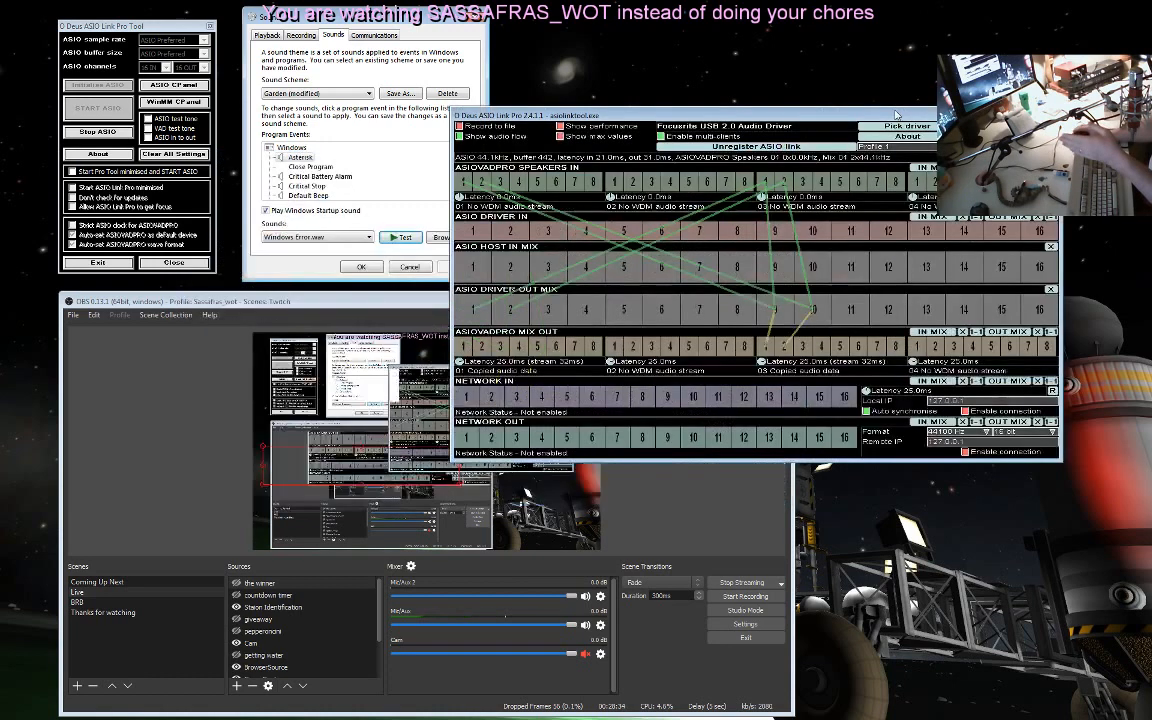
click(403, 238)
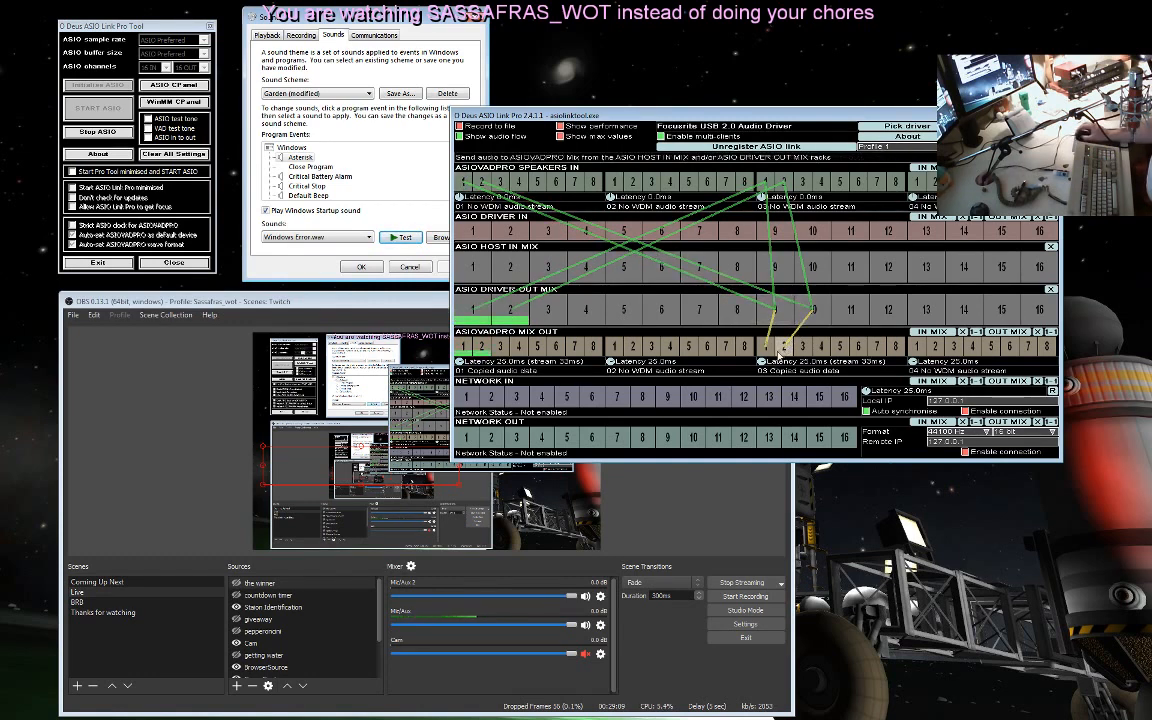
click(402, 238)
click(402, 238)
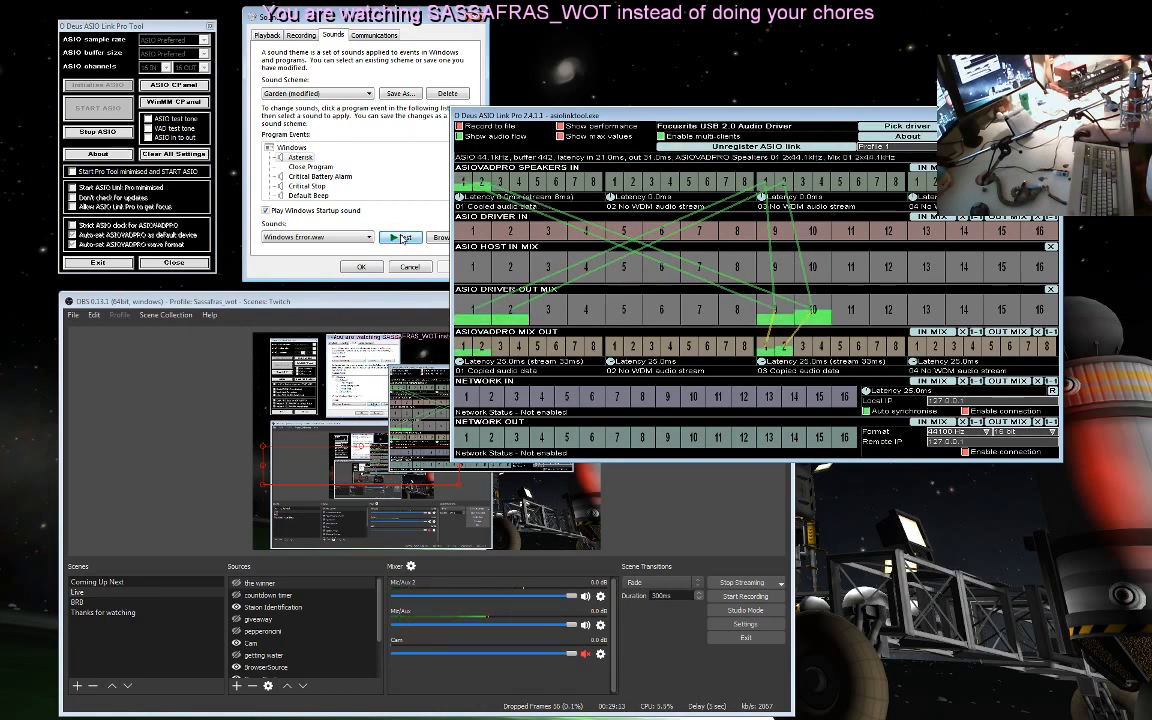